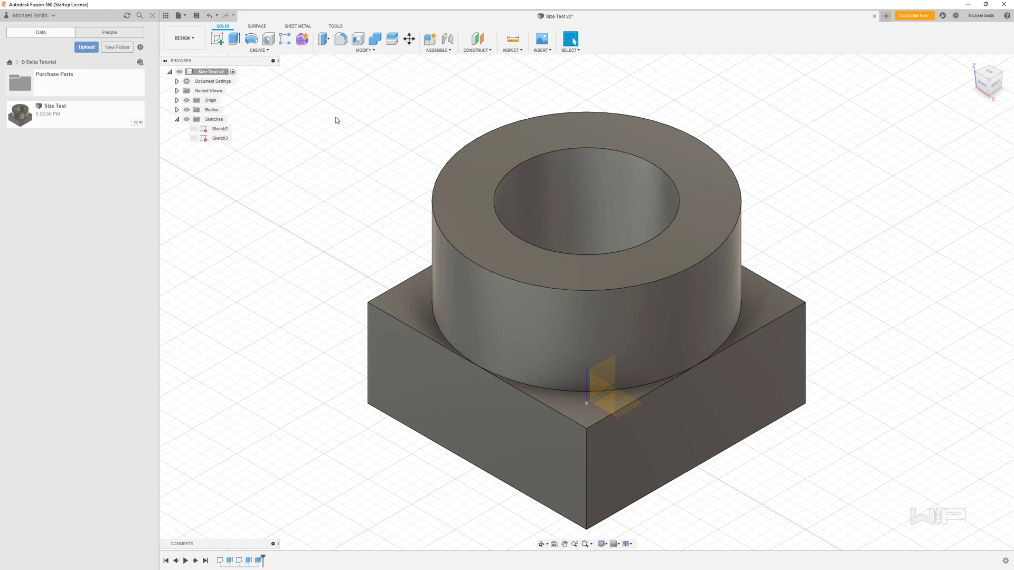
Create a new design and save it as "Size Test 2" in the B Delta Tutorial project.
key("ctrl+n")
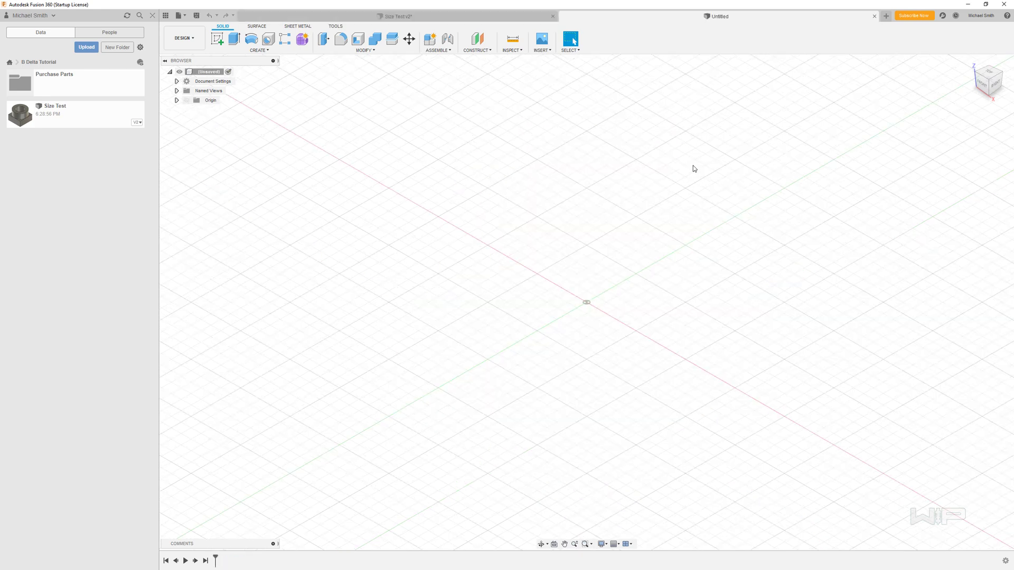
left_click(197, 16)
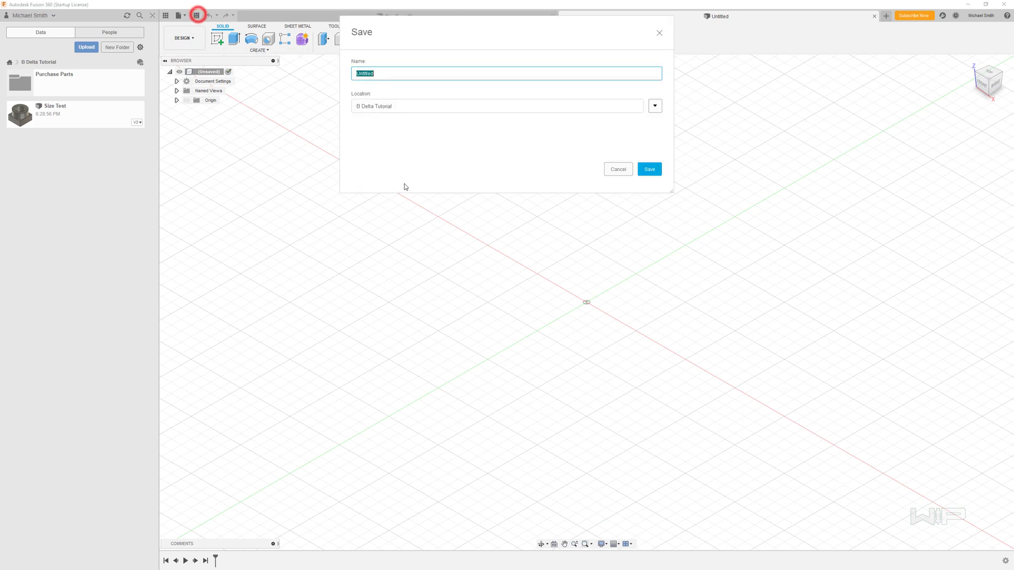
type("Size Test 2")
left_click(650, 169)
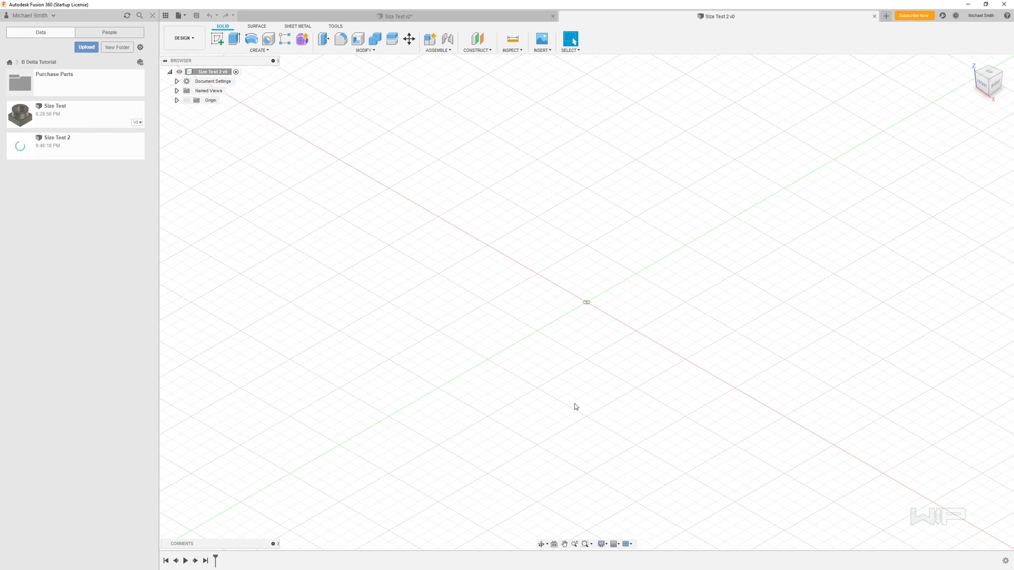
Make the origin planes and axes visible and select the origin point within the expanded Origin folder.
left_click(186, 100)
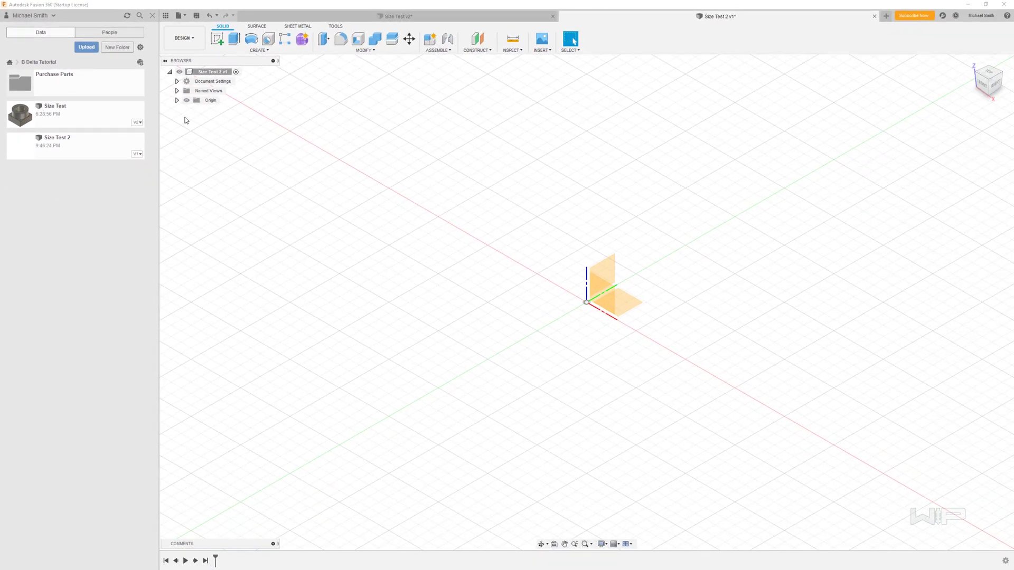
left_click(177, 100)
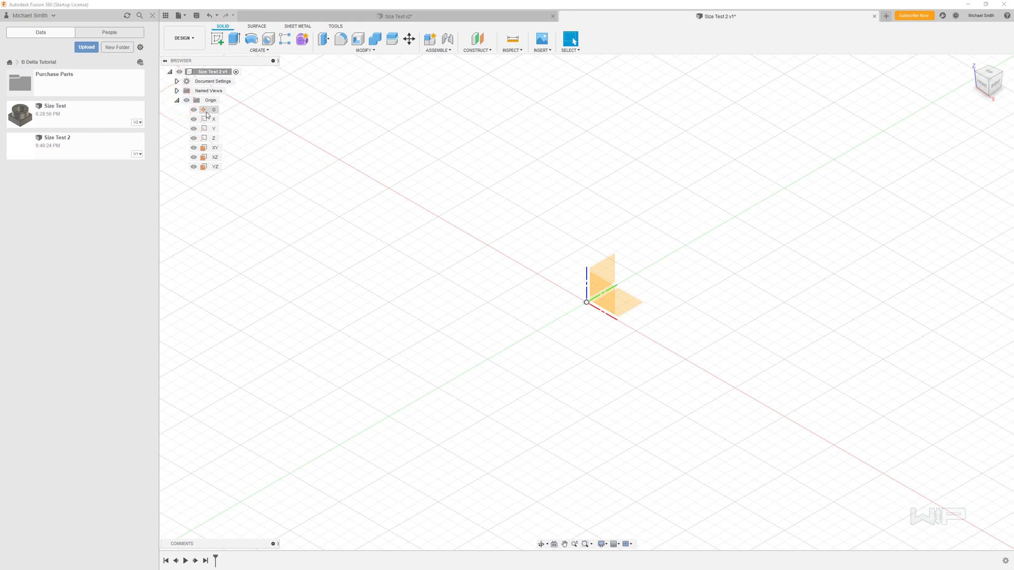
left_click(213, 110)
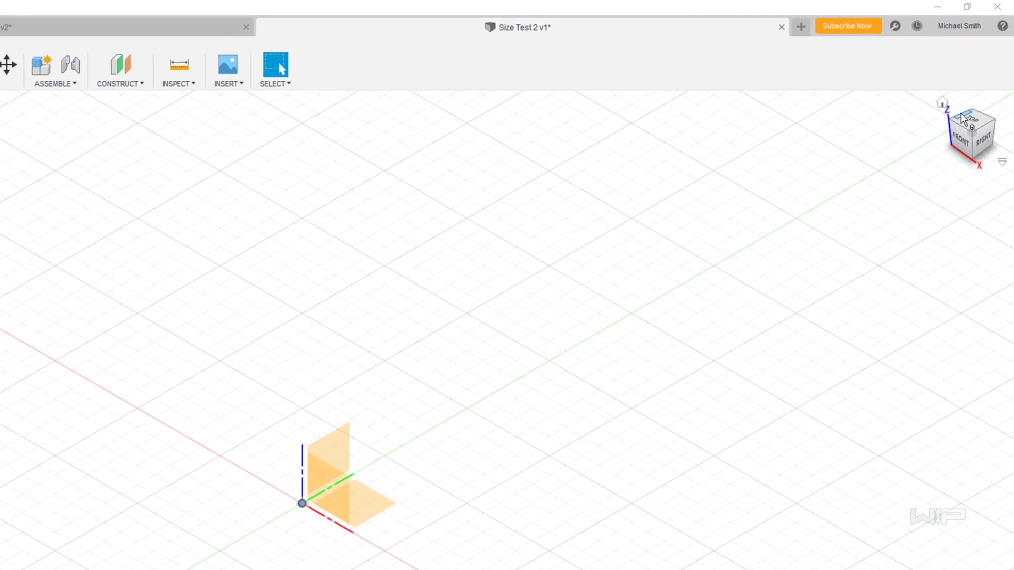
middle_click_drag(860, 213, 955, 168, "shift")
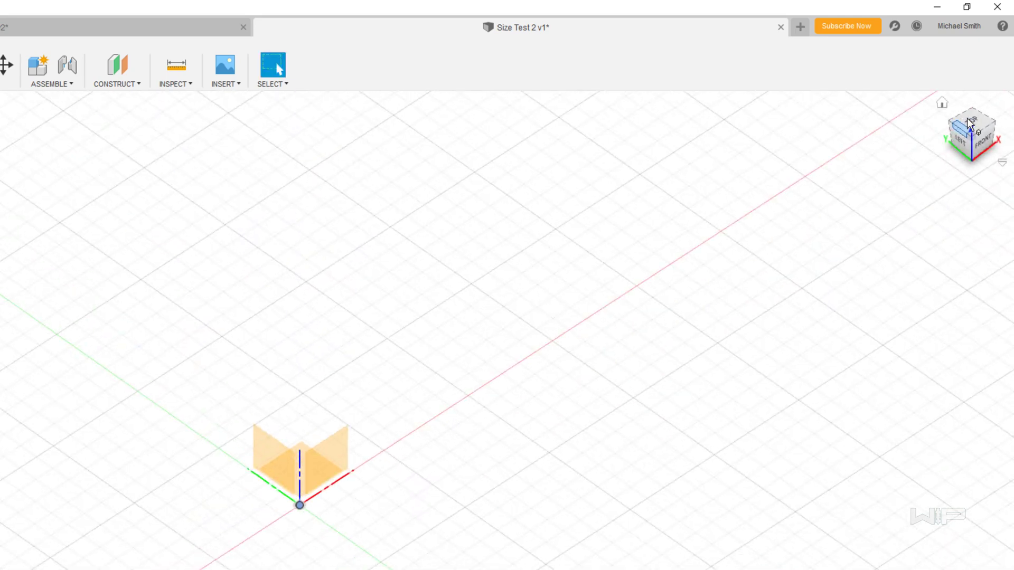
middle_click_drag(671, 370, 653, 301, "shift")
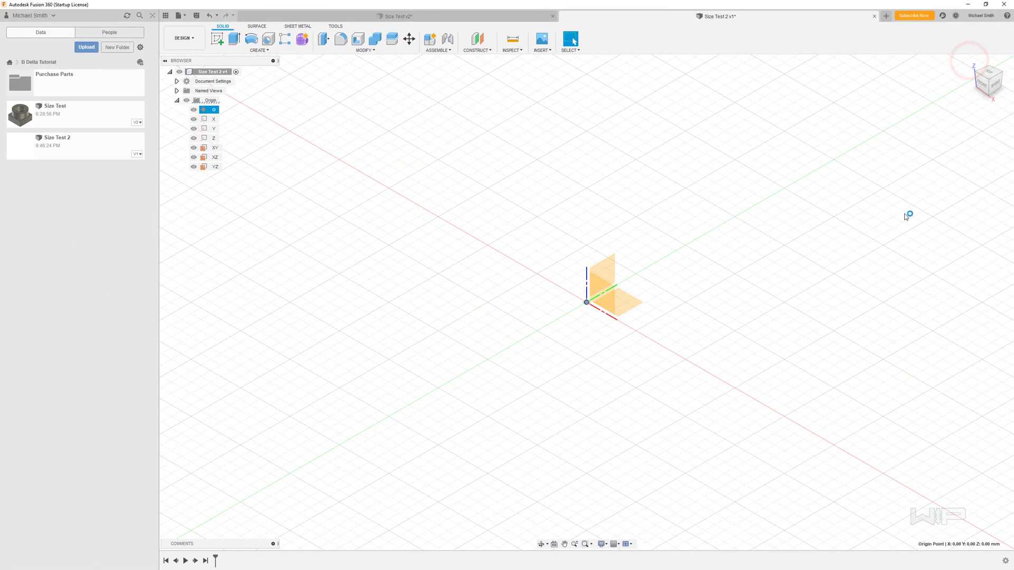
Start a new sketch on the horizontal XY origin plane.
left_click(627, 305)
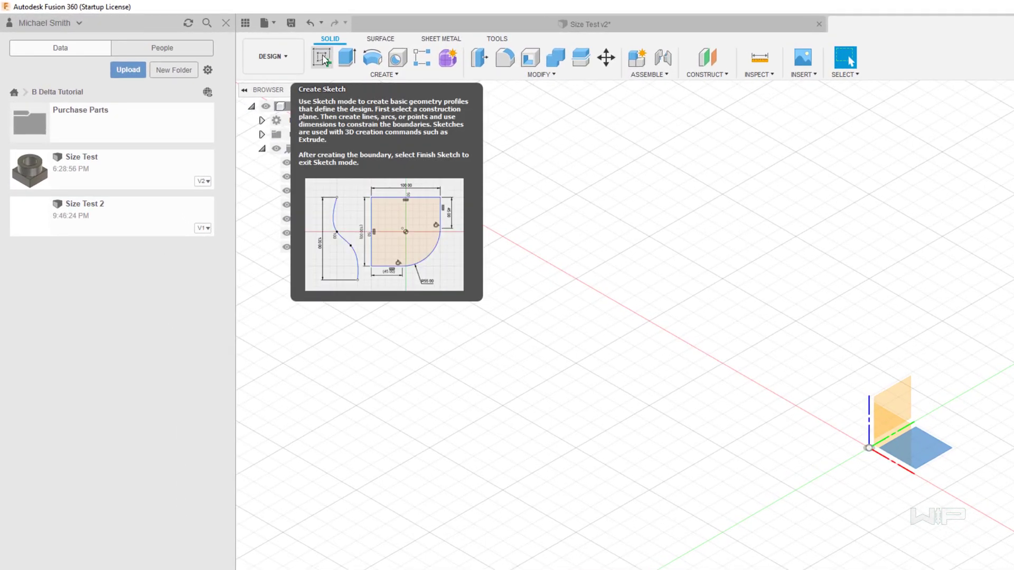
left_click(322, 55)
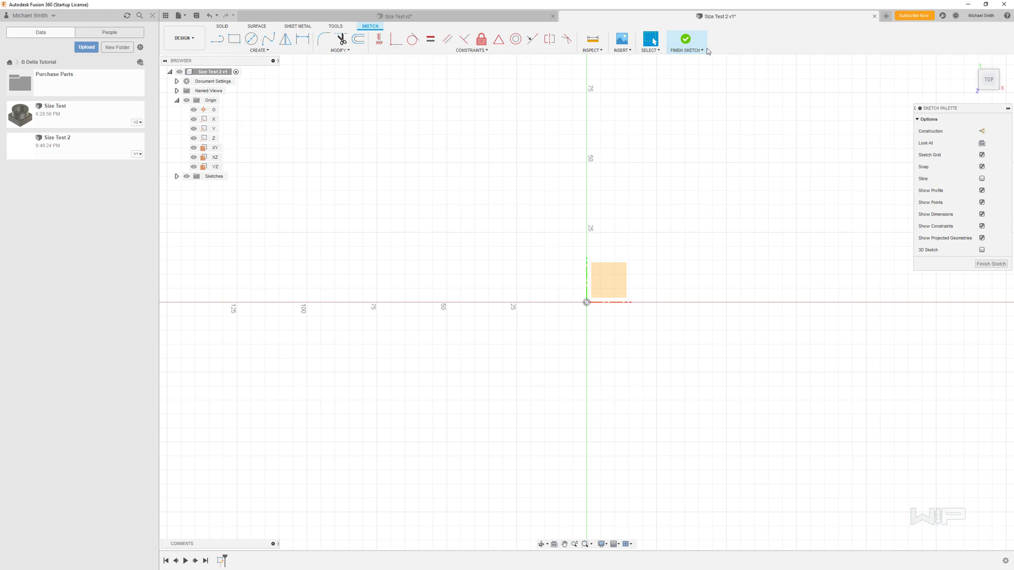
left_click(257, 50)
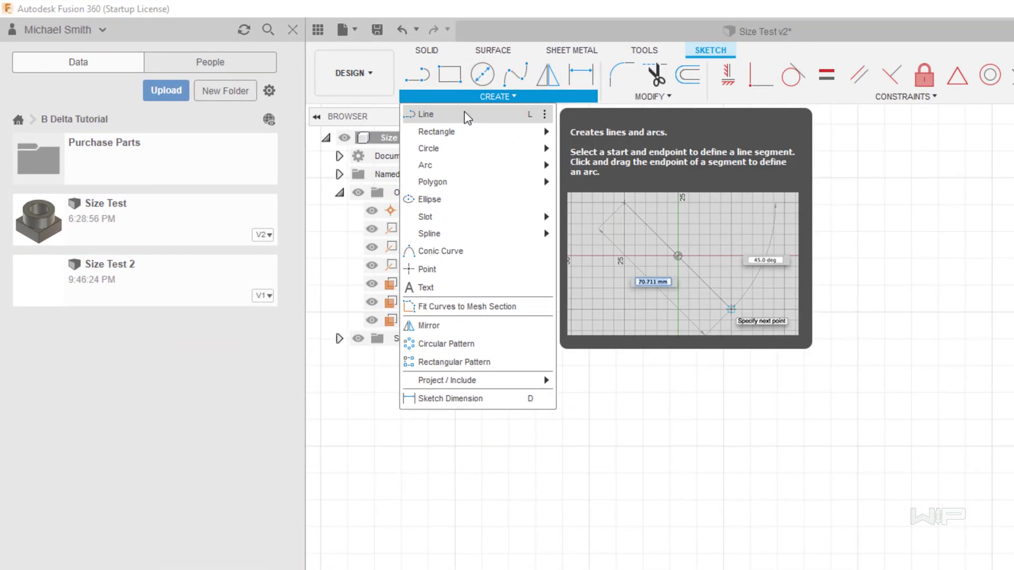
left_click(464, 114)
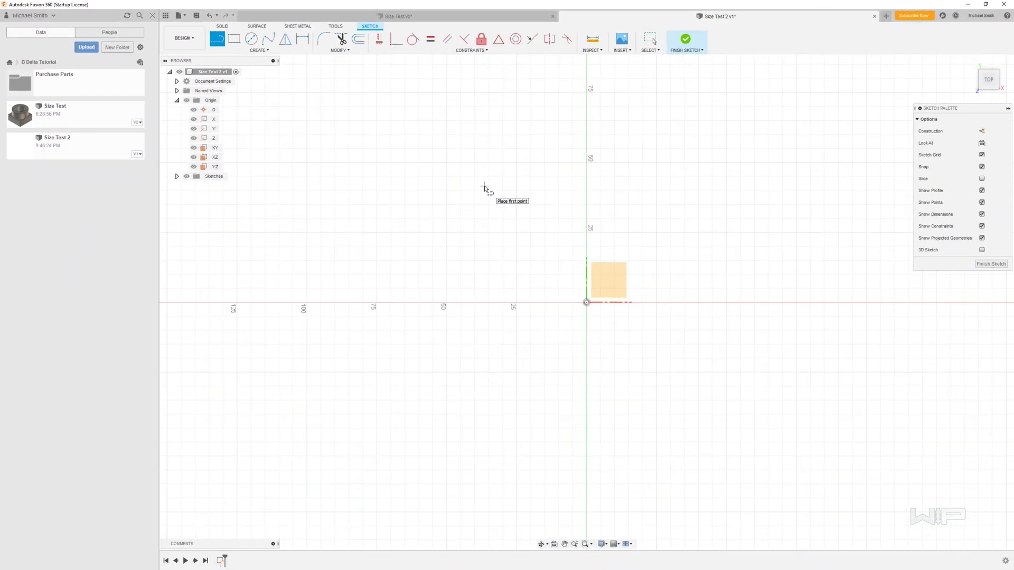
left_click(484, 185)
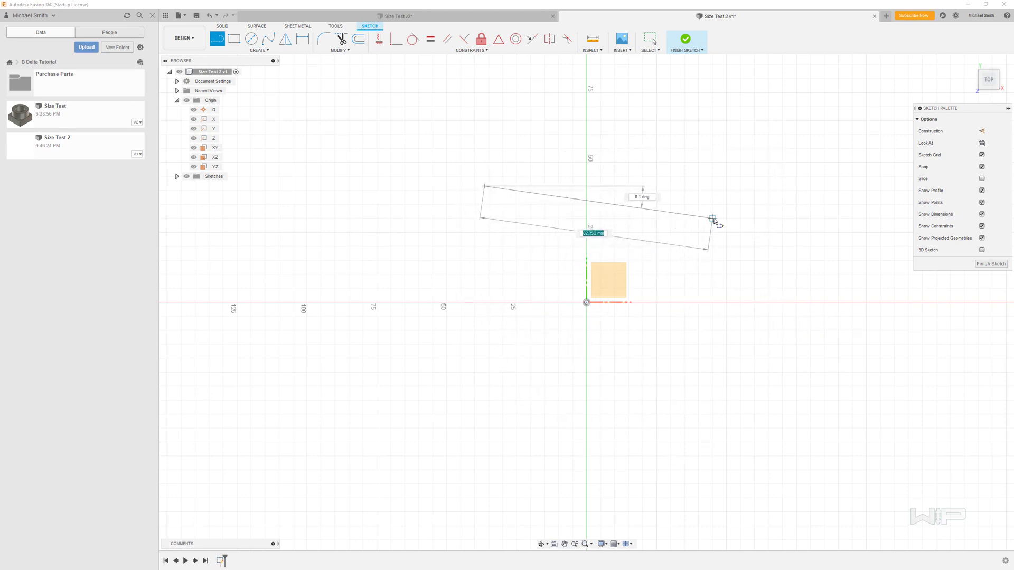
key("Escape")
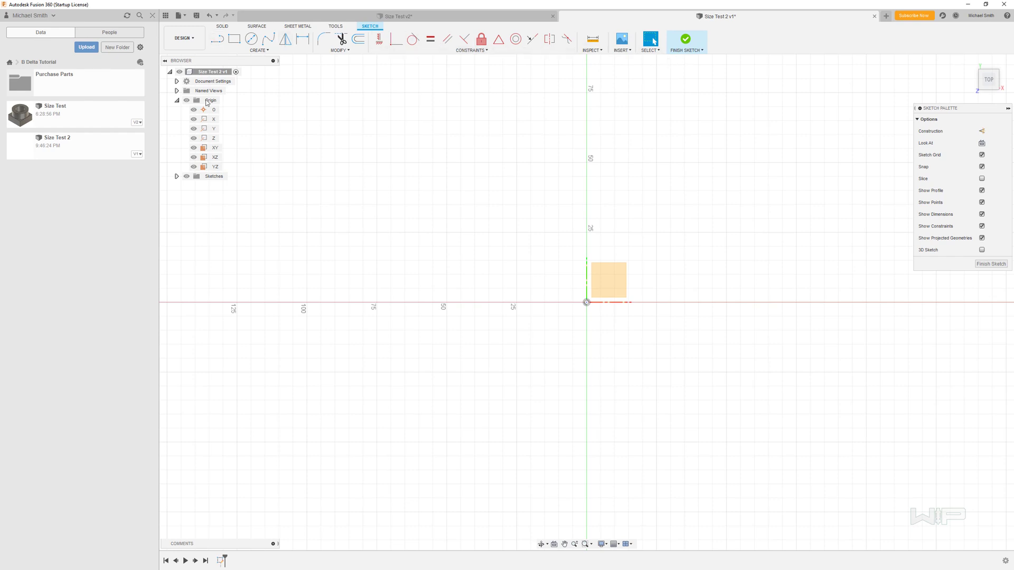
Sketch a center rectangle on the origin with a height of 25 mm and a width of 25 mm.
left_click(262, 53)
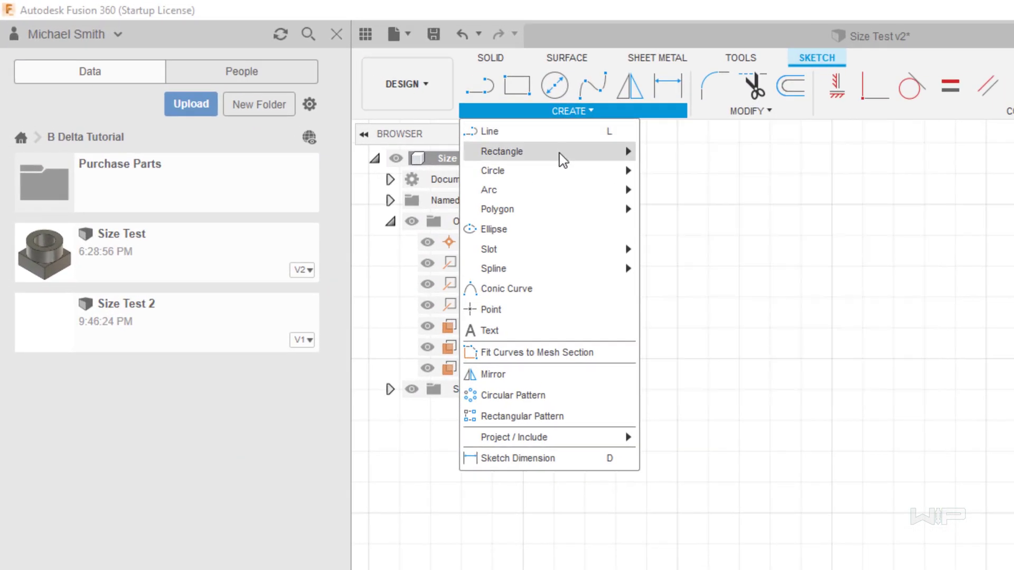
mouse_move(370, 104)
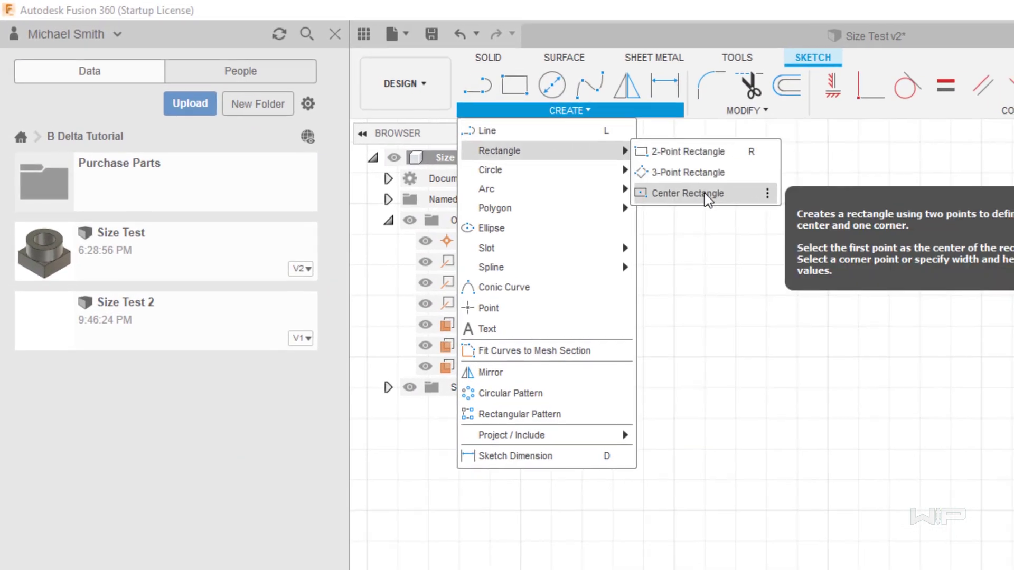
left_click(704, 193)
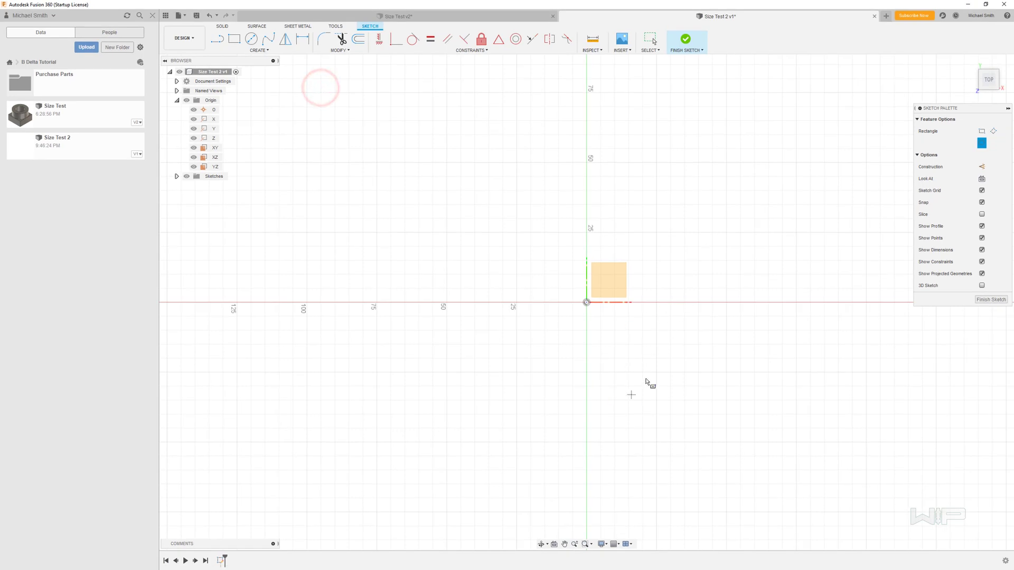
left_click(587, 302)
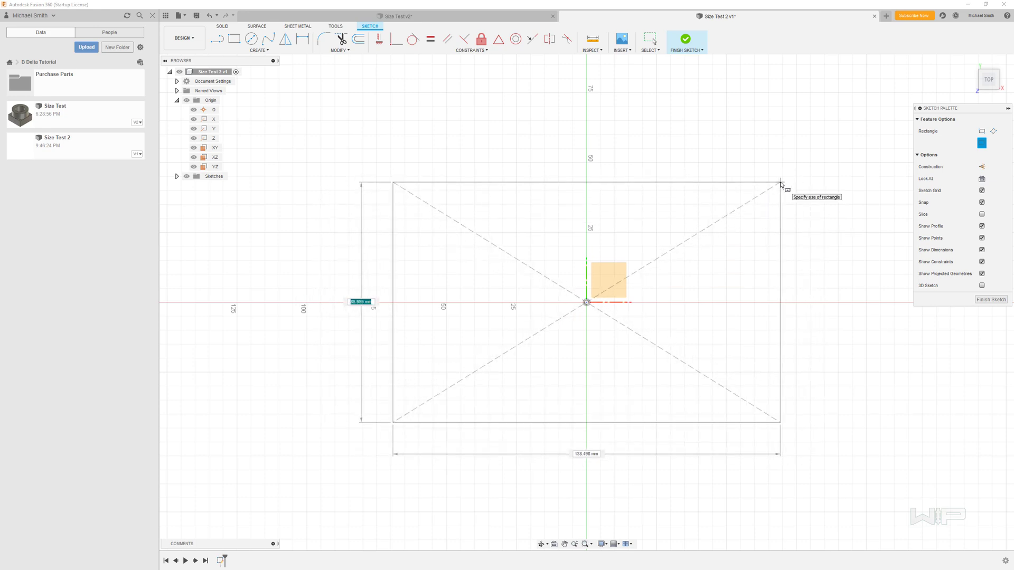
type("25")
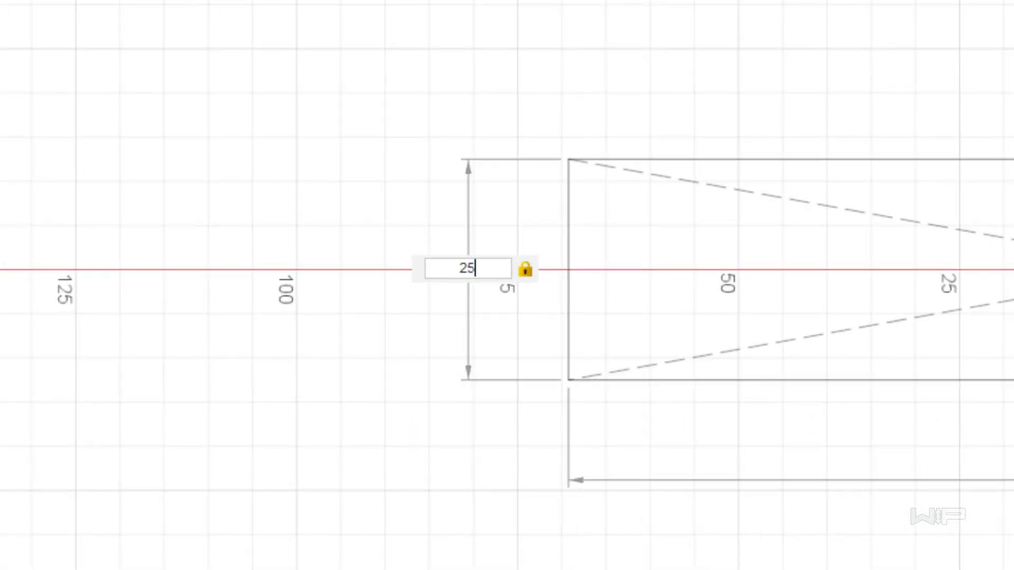
key("Tab")
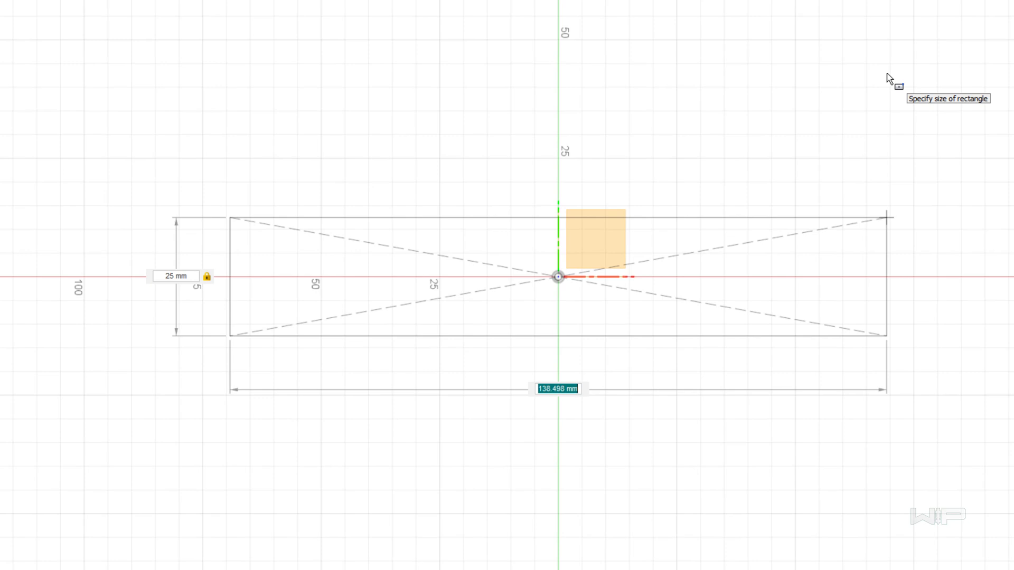
type("25")
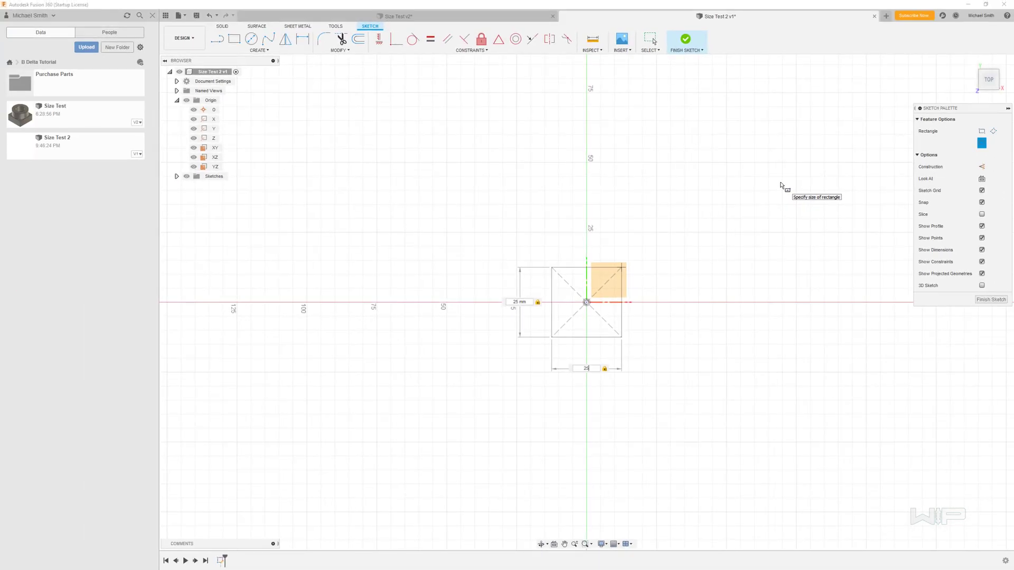
key("Return")
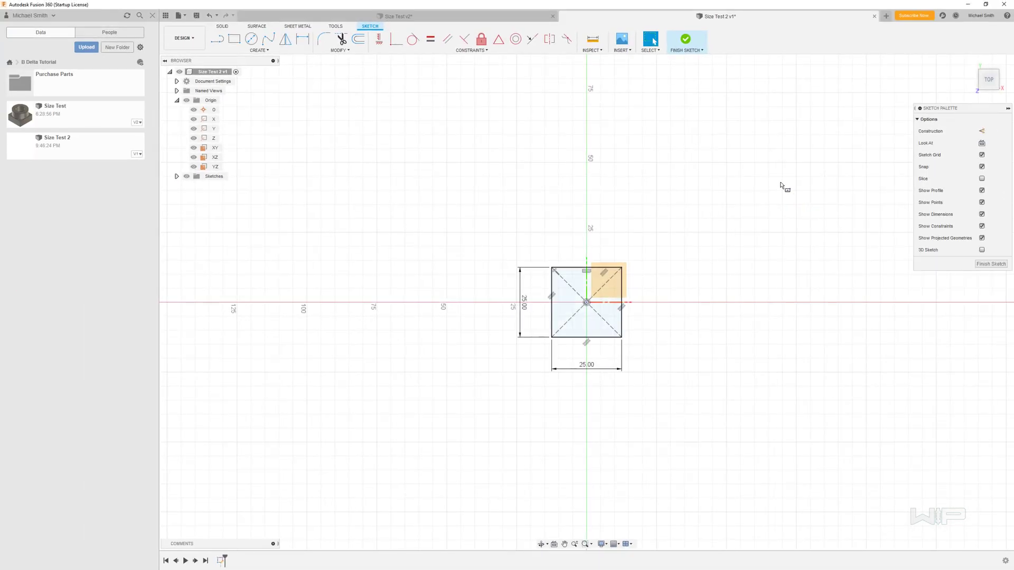
Examine the square's constraints, construction diagonals and its horizontal and vertical dimensions.
scroll(608, 335, "down", 2)
scroll(607, 333, "up", 3)
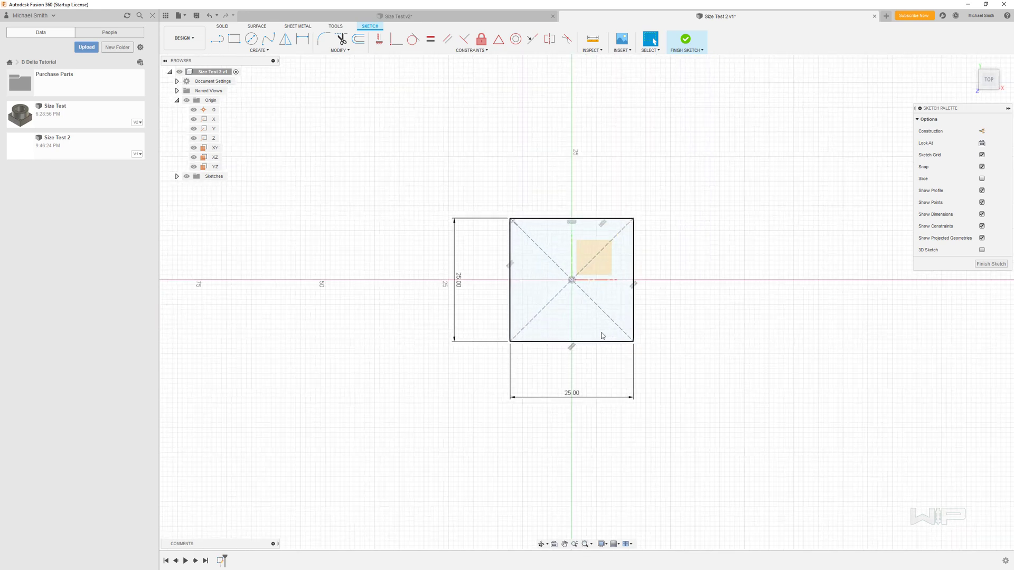
left_click(564, 332)
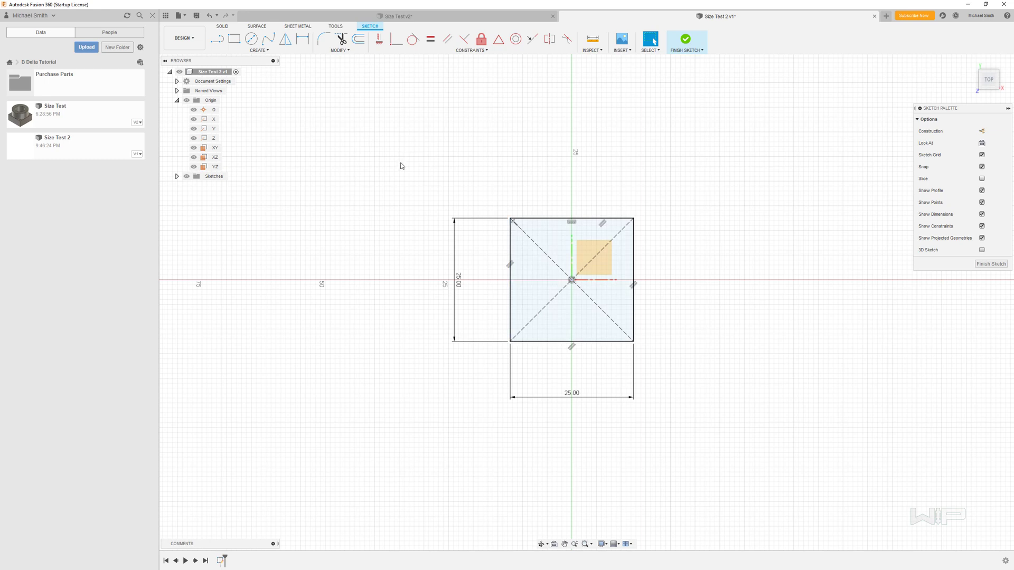
scroll(593, 312, "up", 2)
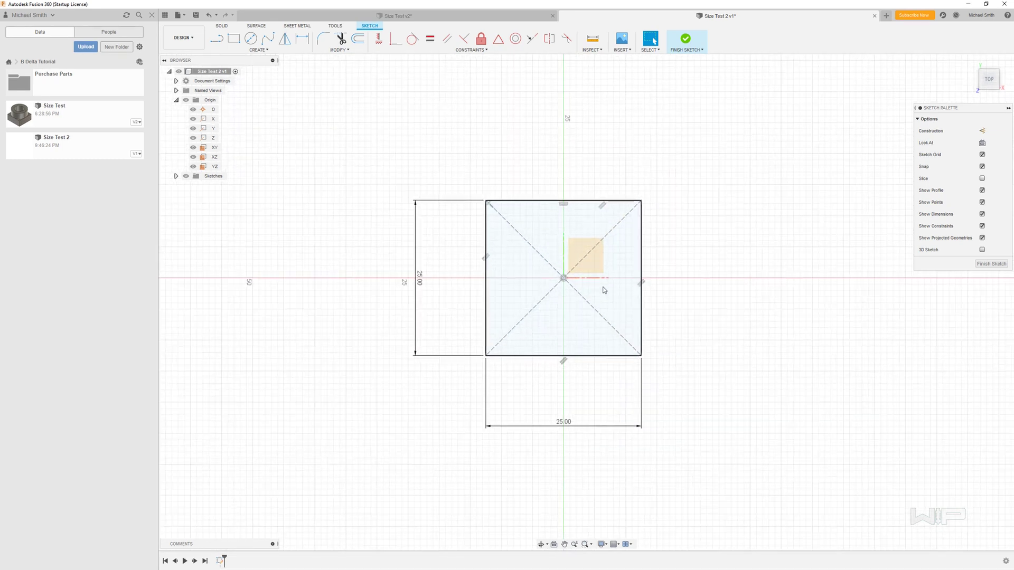
left_click(516, 373)
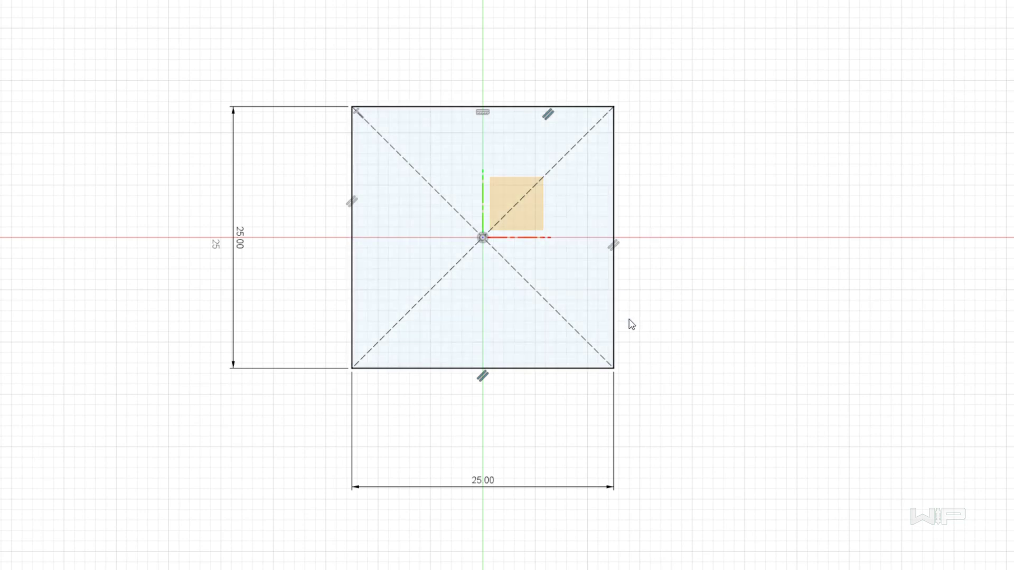
left_click(561, 313)
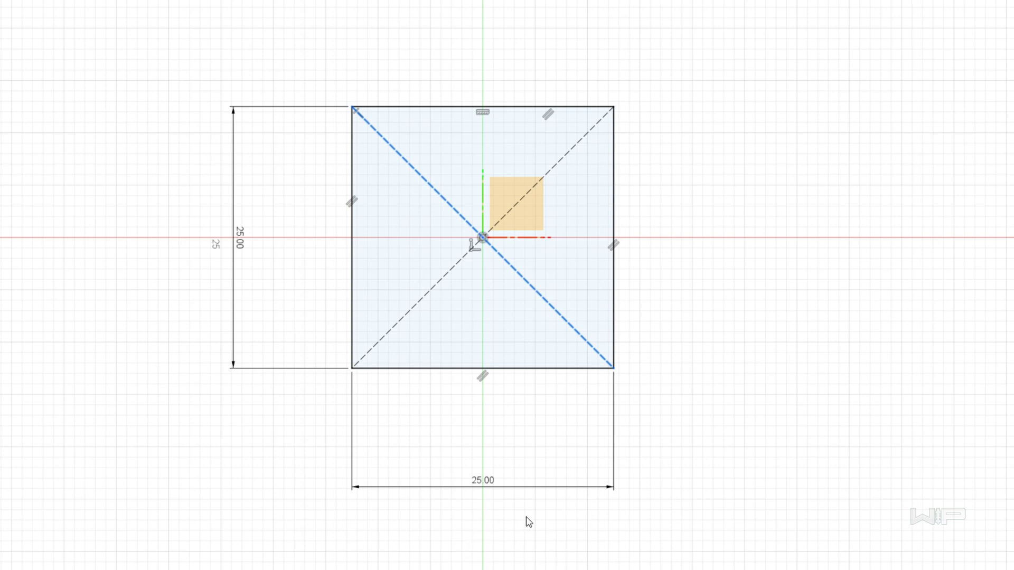
left_click(482, 481)
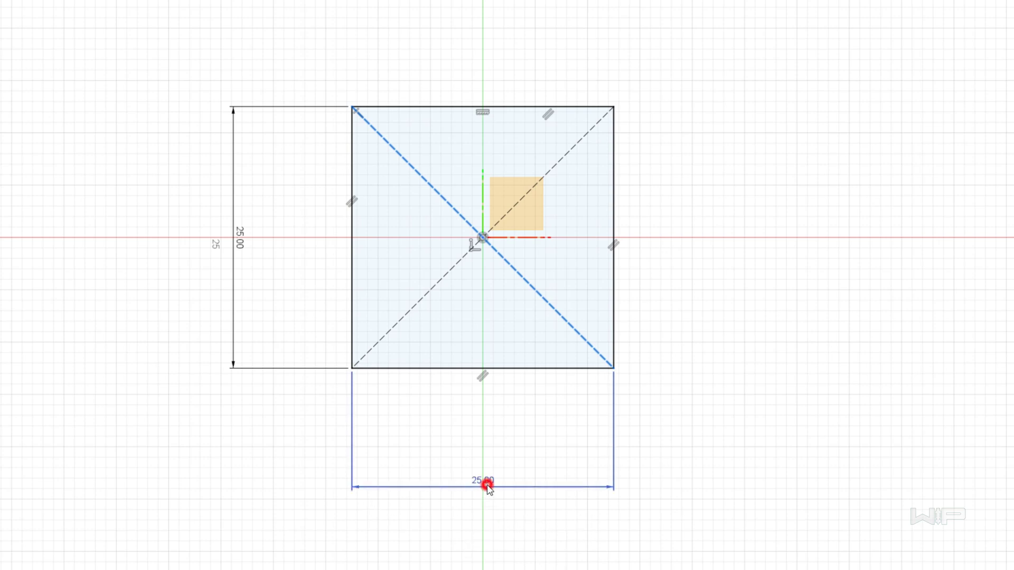
left_click(242, 236)
left_click(528, 555)
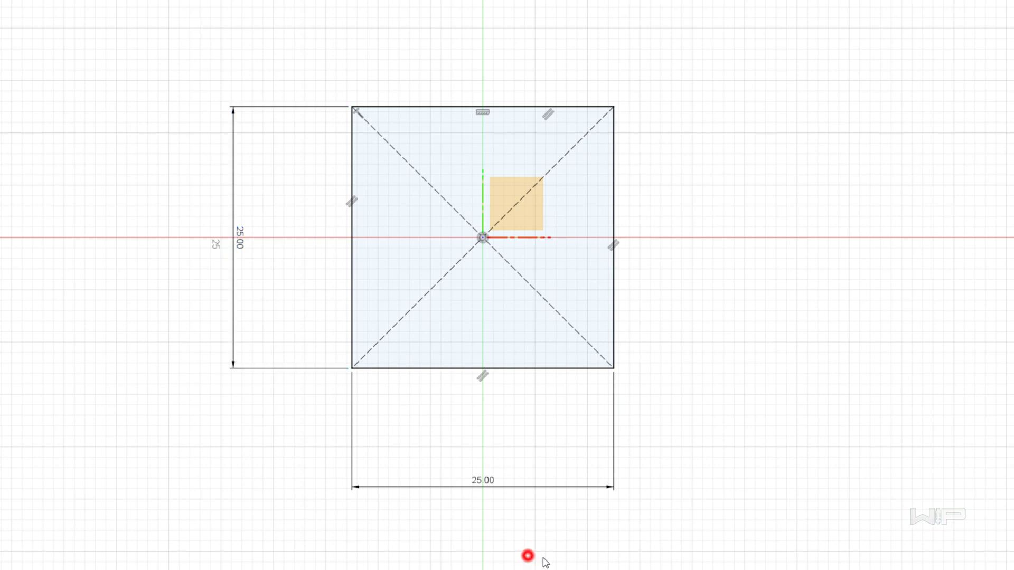
Delete the entire dimensioned square from the sketch.
mouse_move(869, 556)
left_mouse_down()
mouse_move(169, 102)
mouse_move(148, 63)
left_mouse_up()
key("Delete")
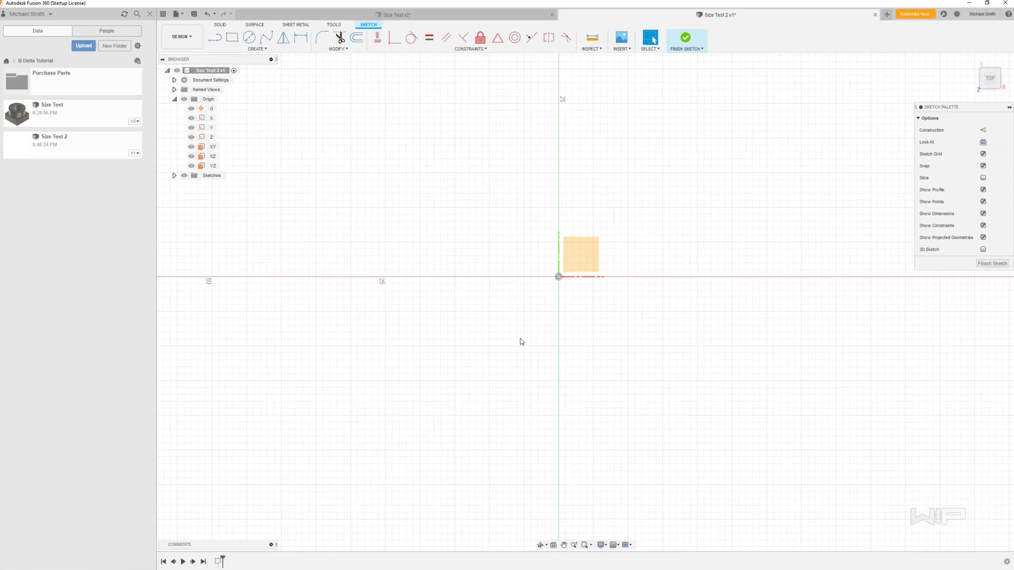
Sketch a 2-point rectangle about 27 mm tall around the origin without dimensions, and select its right edge.
left_click(235, 40)
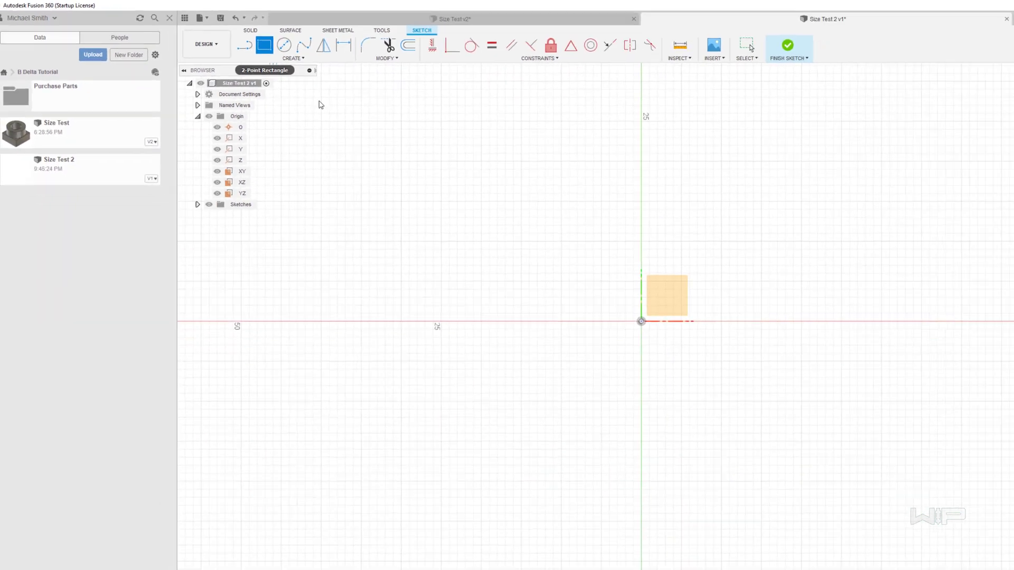
left_click(497, 195)
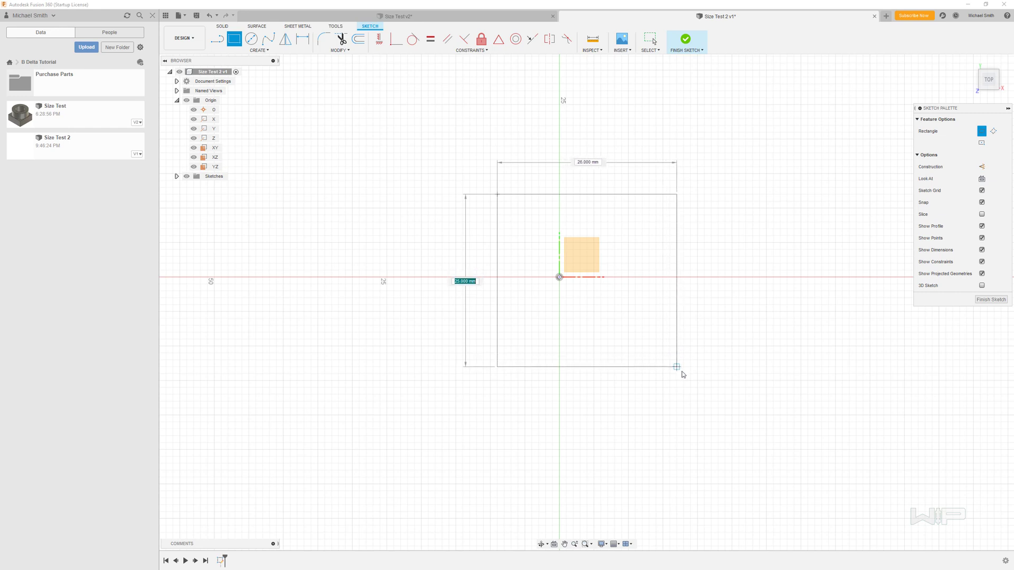
left_click(711, 379)
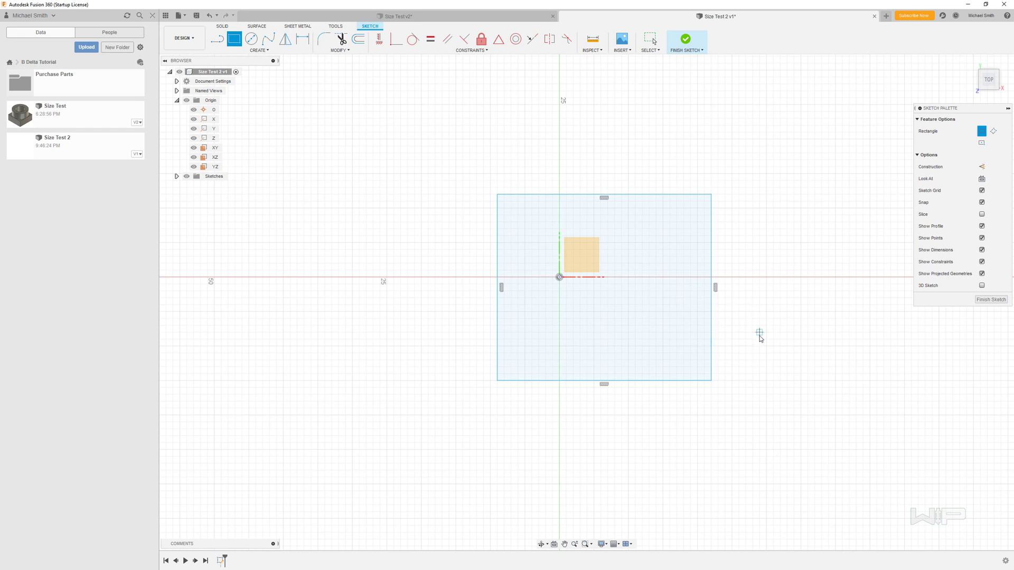
key("Escape")
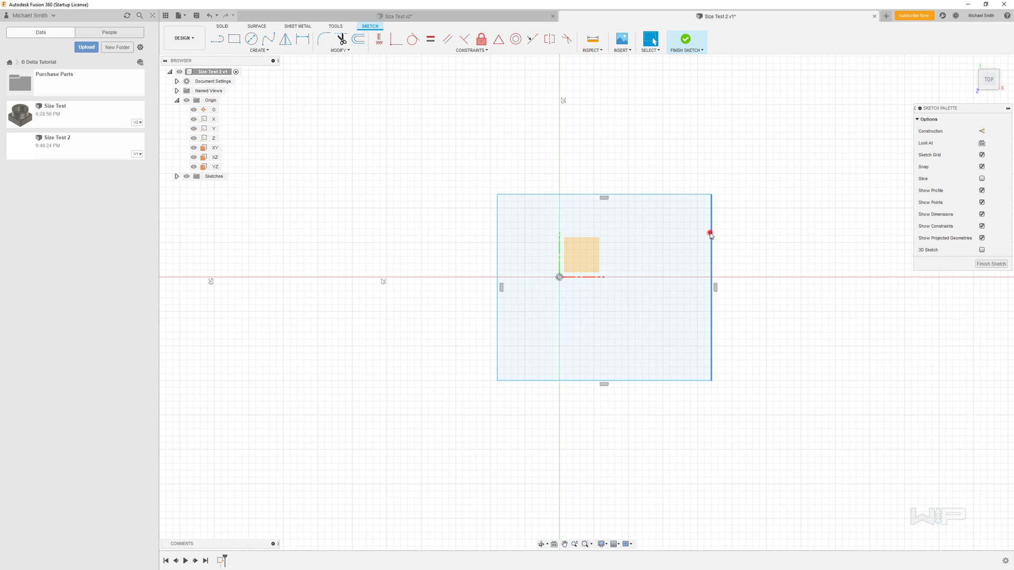
left_click(710, 234)
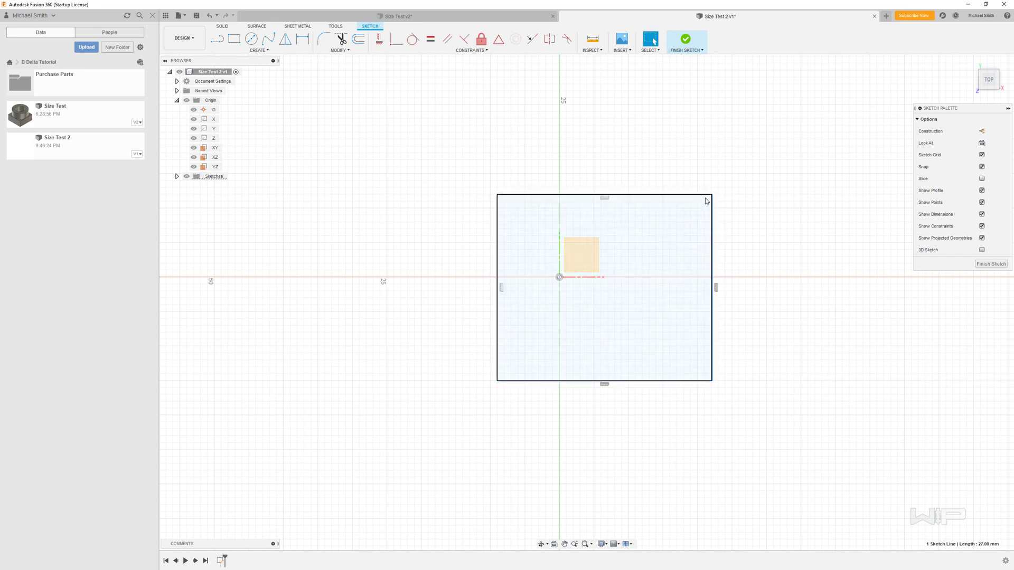
Reshape the undimensioned rectangle by moving its upper-right corner to about X 22, Y 11 mm and adjusting its lower-left corner.
mouse_move(711, 195)
left_mouse_down()
mouse_move(724, 167)
mouse_move(715, 223)
mouse_move(717, 212)
left_mouse_up()
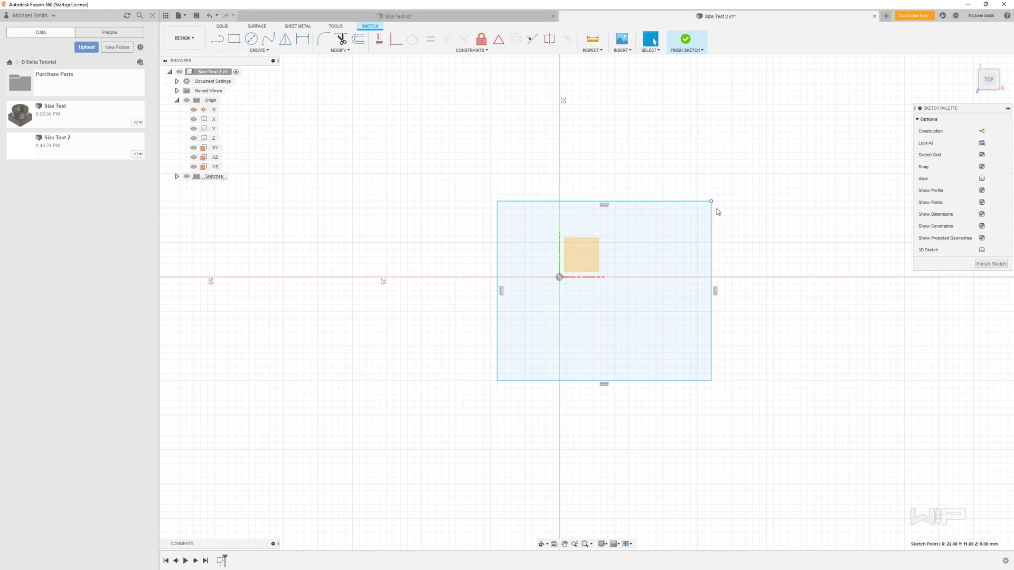
mouse_move(496, 380)
left_mouse_down()
mouse_move(518, 378)
mouse_move(497, 381)
left_mouse_up()
left_click(401, 292)
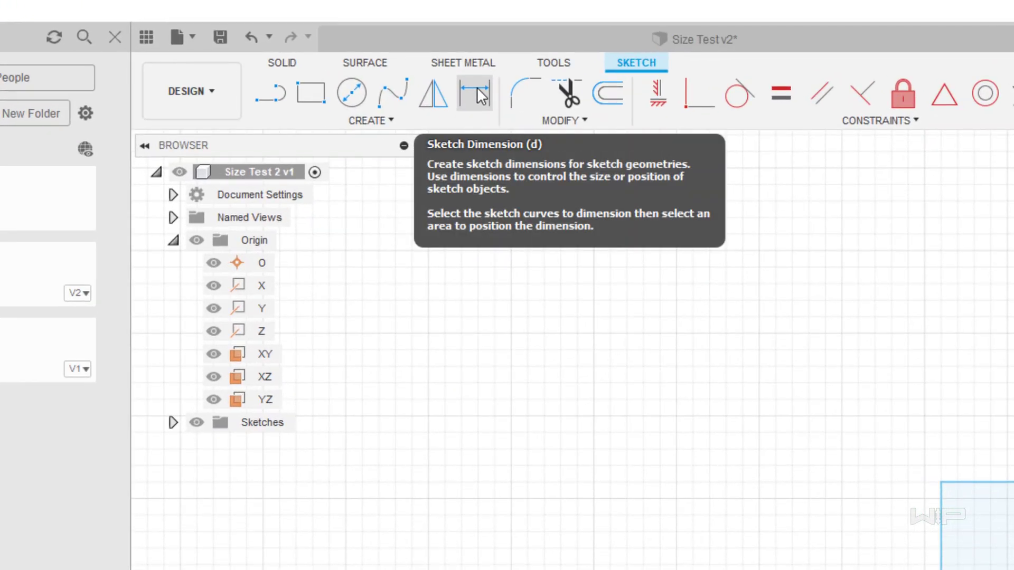
Dimension the rectangle's top edge and set its width to 25 mm.
left_click(477, 88)
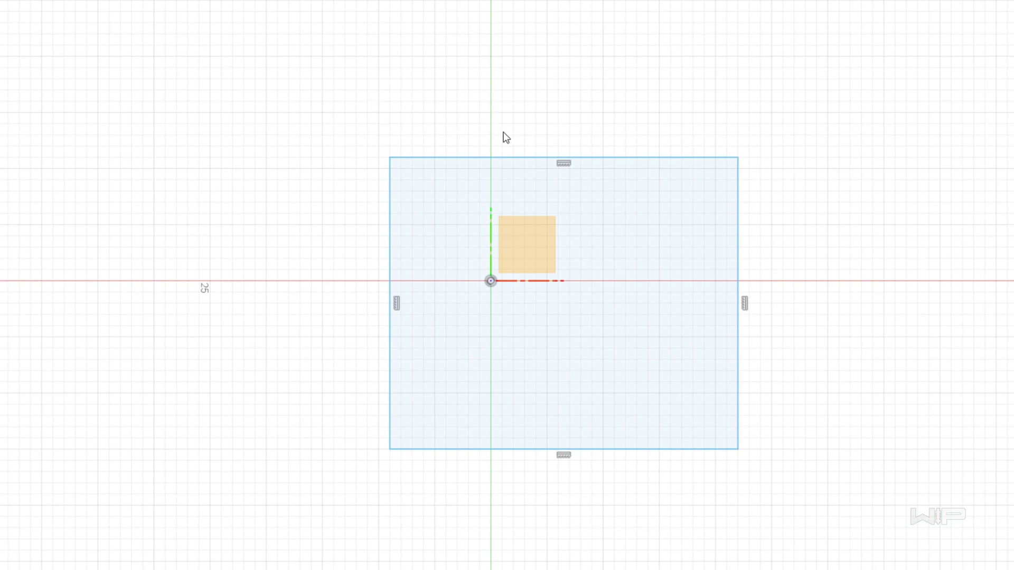
left_click(502, 156)
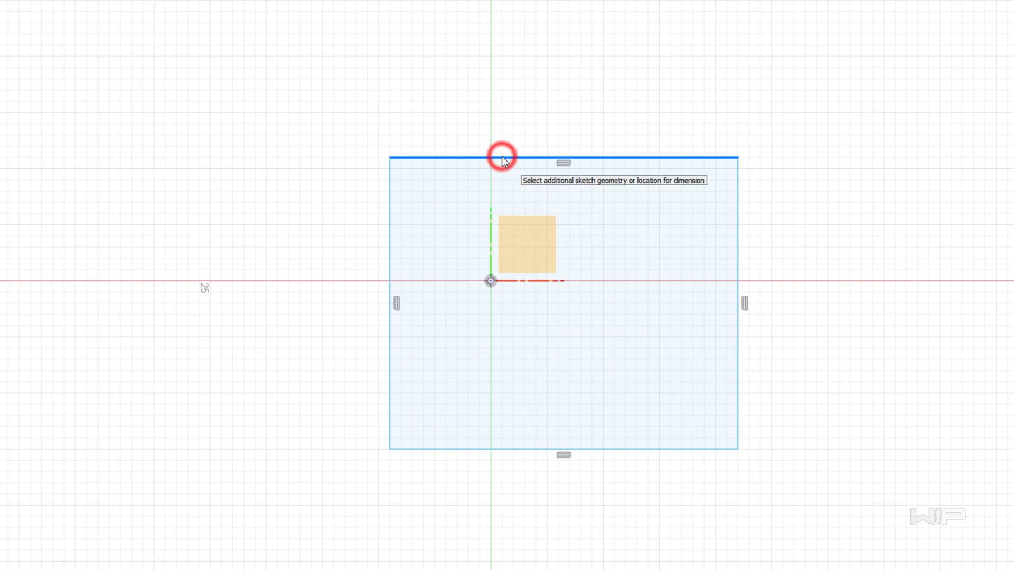
left_click(553, 97)
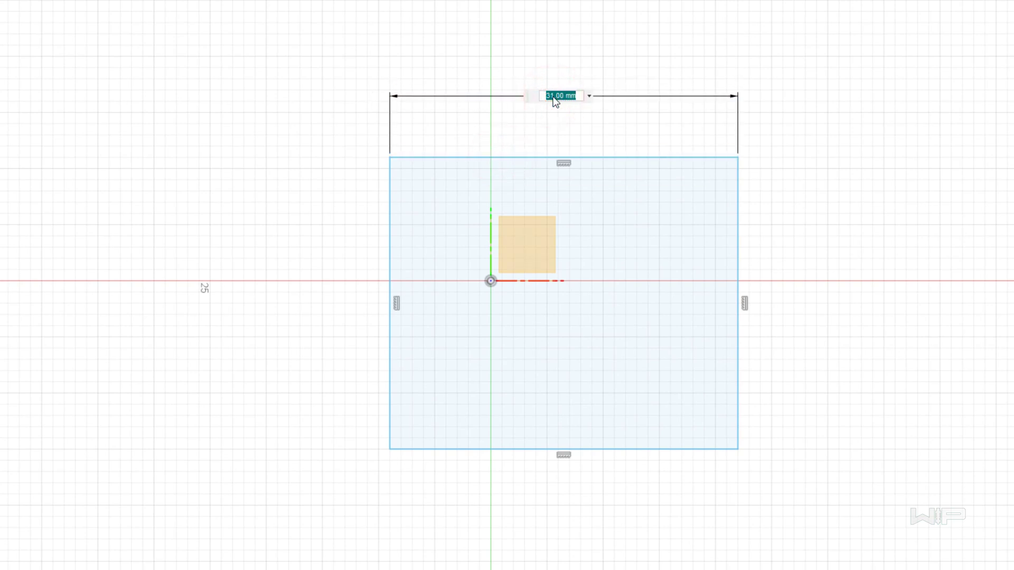
type("25")
key("Return")
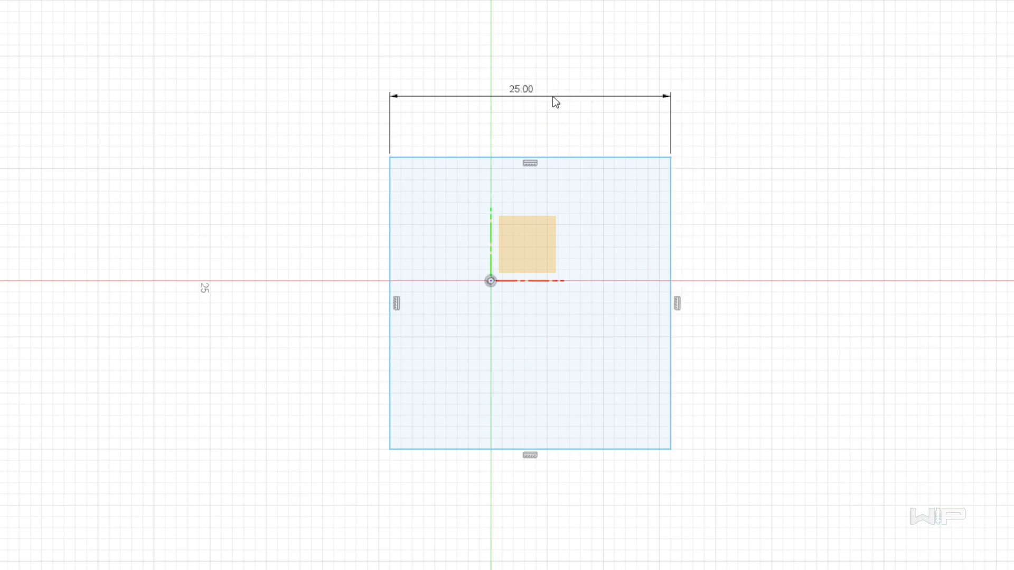
Dimension the rectangle's left edge and set its height to 25 mm.
left_click(392, 220)
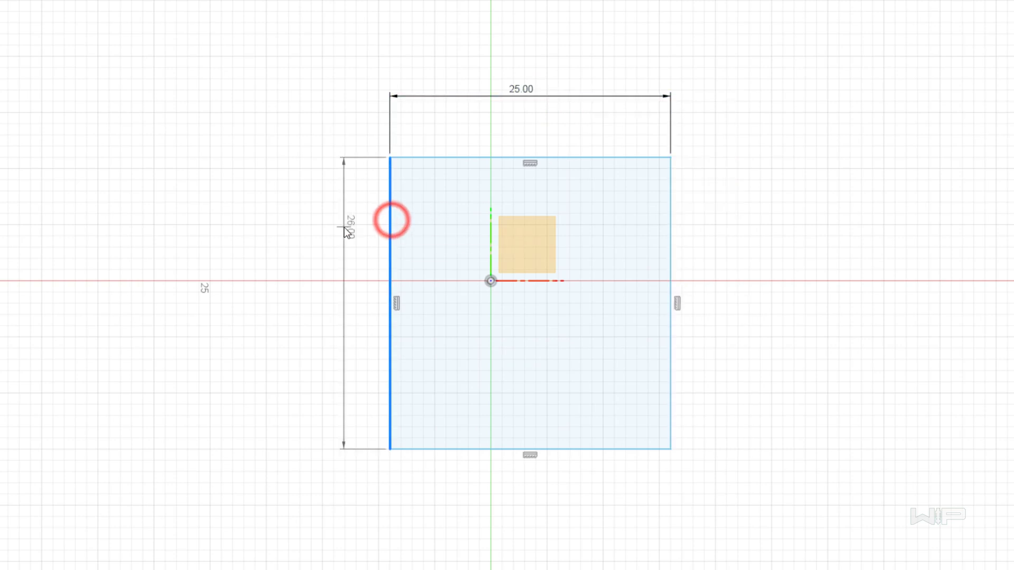
left_click(346, 227)
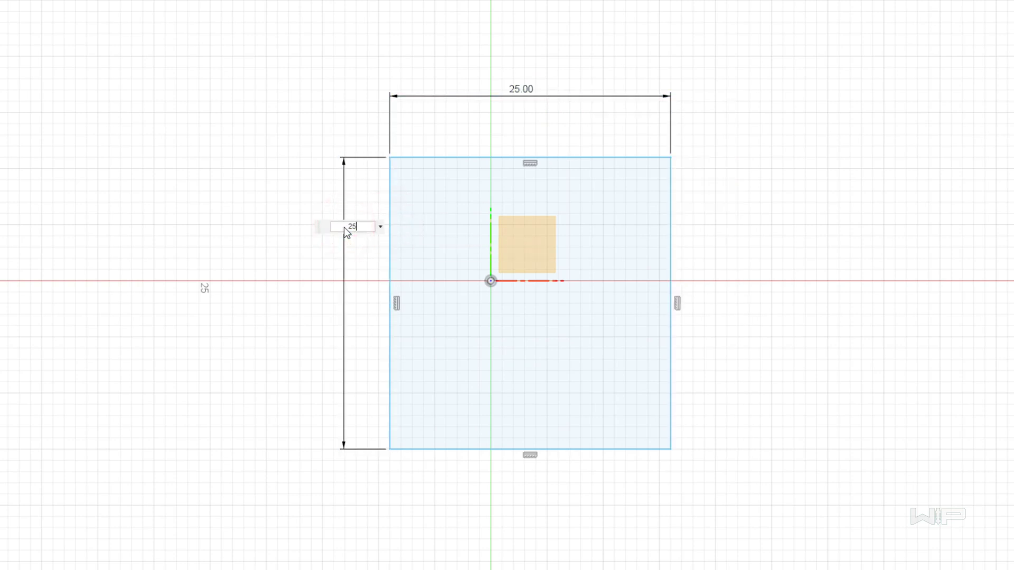
type("25")
key("Return")
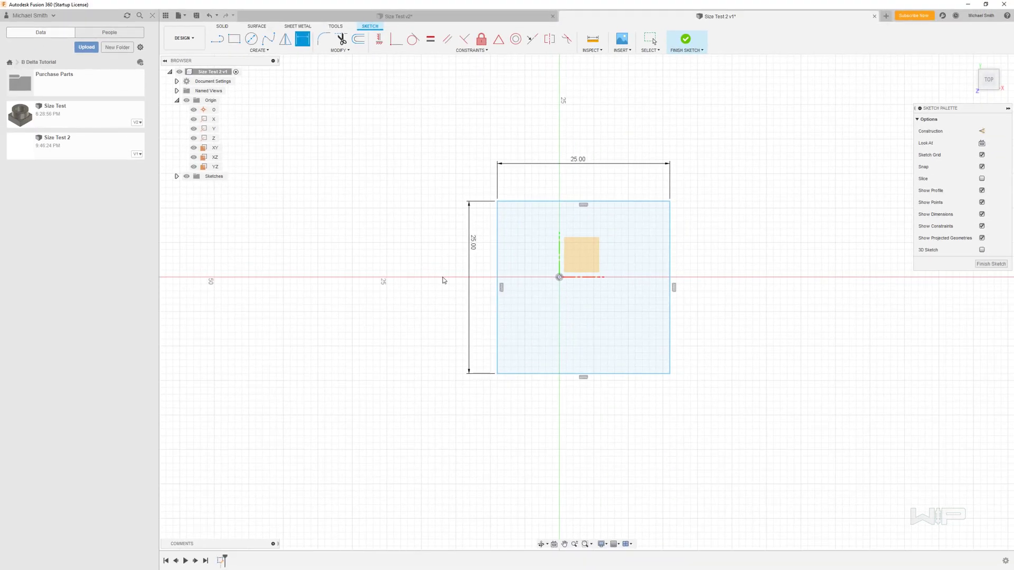
key("Escape")
left_click(401, 254)
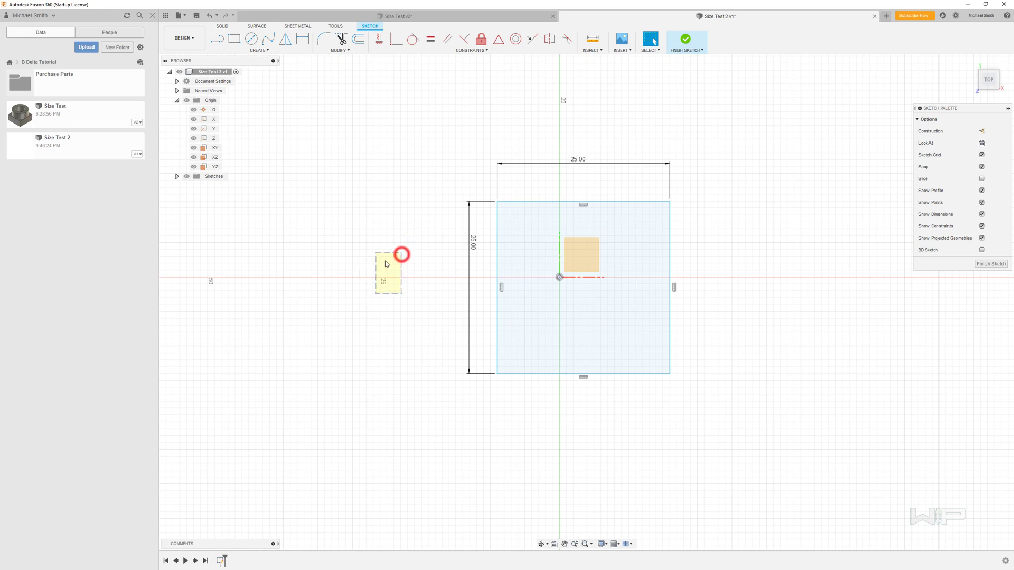
Shift the dimensioned square by its upper-left corner to about X -12, Y 11 mm, and check the area of its profile.
mouse_move(496, 201)
left_mouse_down()
mouse_move(524, 212)
mouse_move(477, 191)
mouse_move(511, 197)
left_mouse_up()
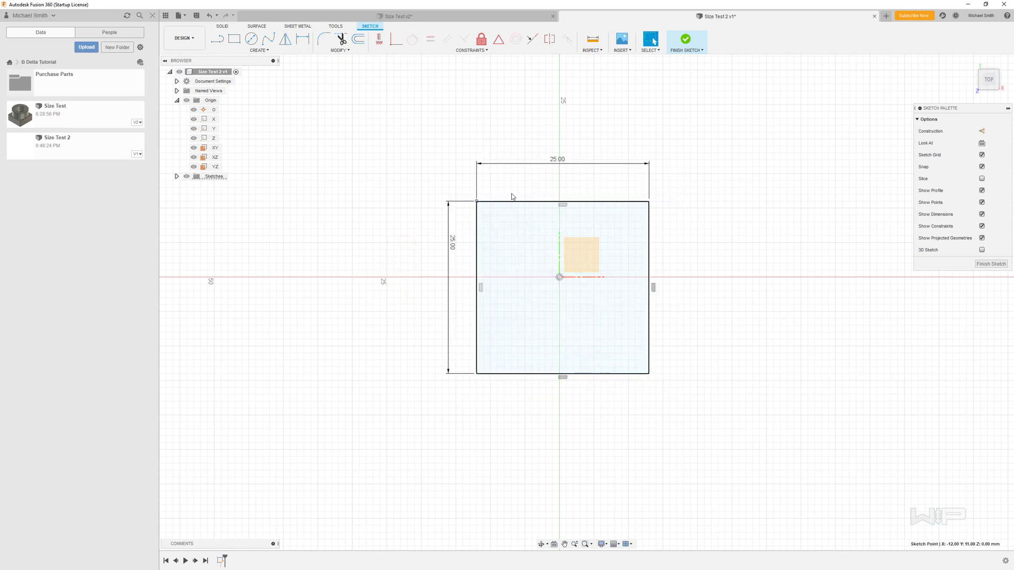
left_click(544, 235)
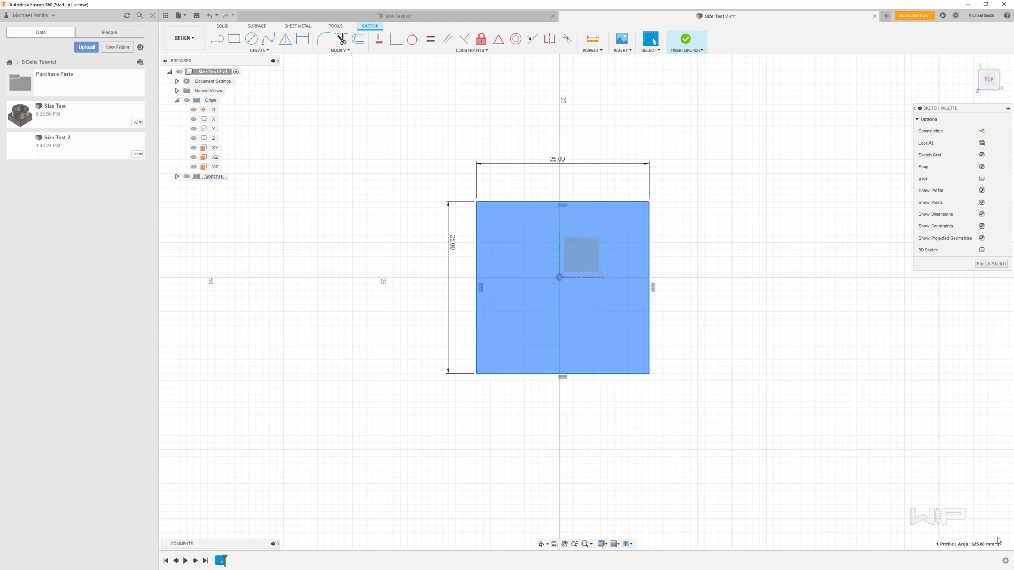
left_click(818, 457)
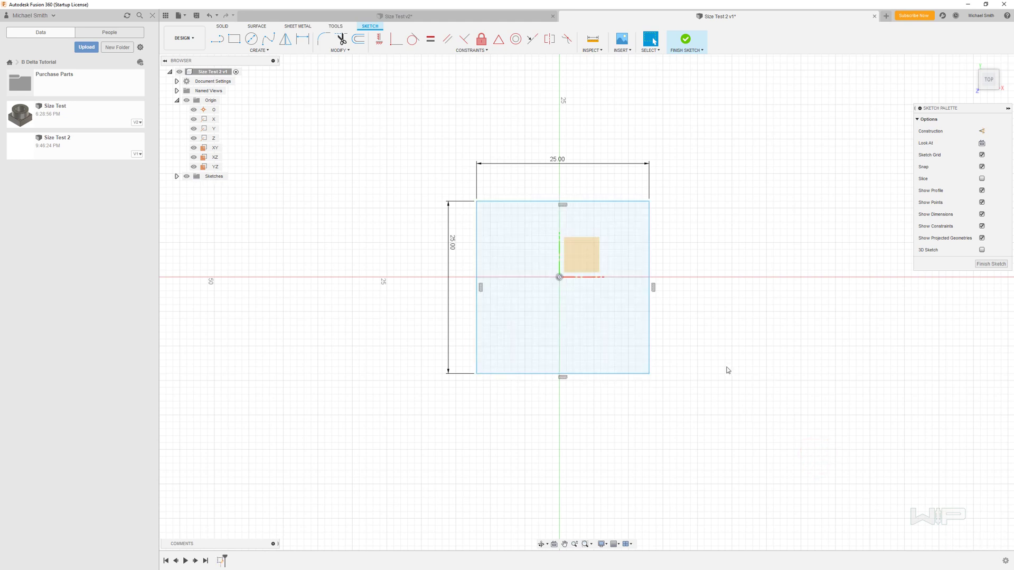
Inspect the vertical constraint on the square's left edge, and move the square so its upper-right corner sits at about X 9, Y 13 mm.
left_click(480, 288)
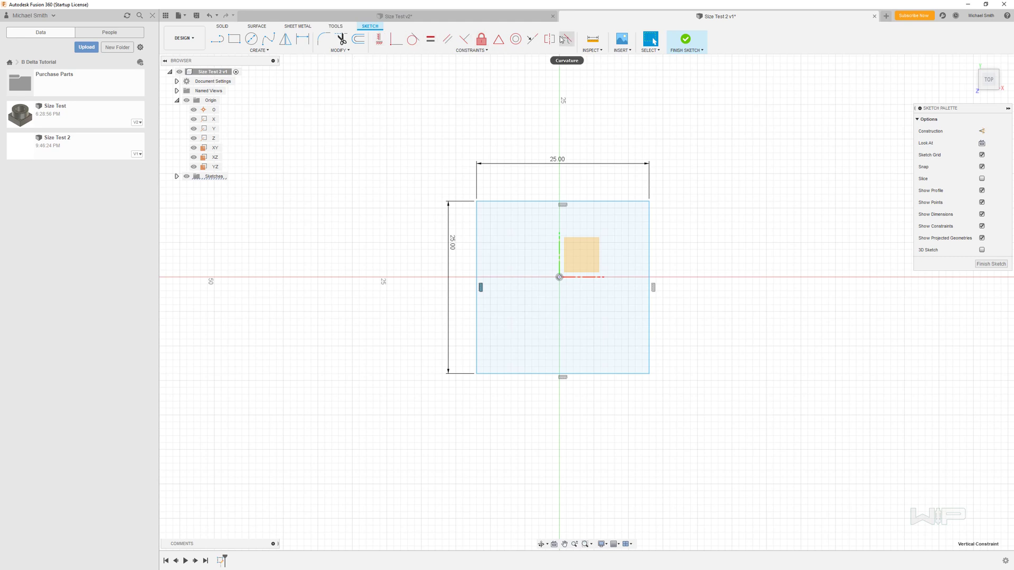
left_click(489, 50)
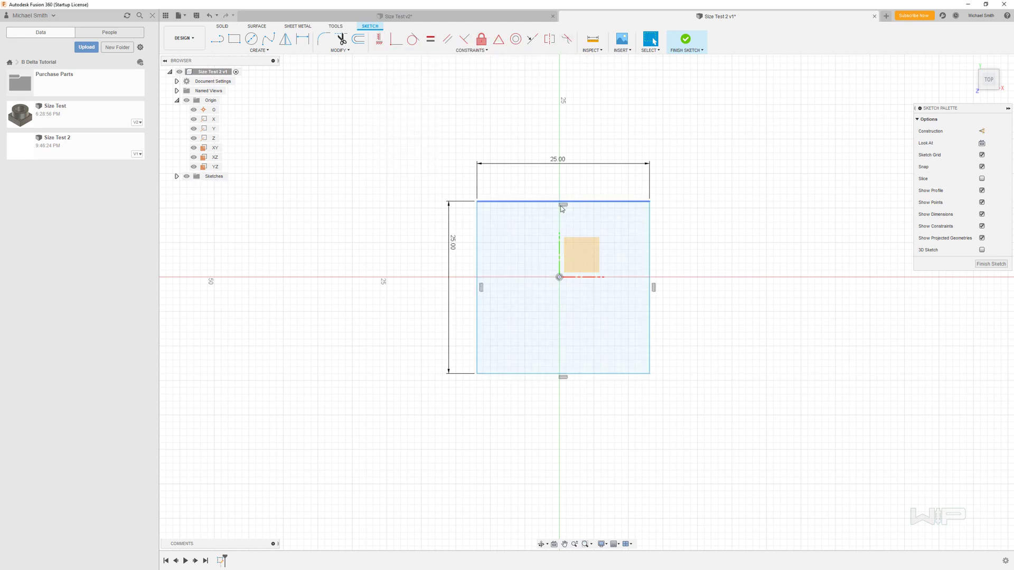
left_click_drag(649, 201, 617, 202)
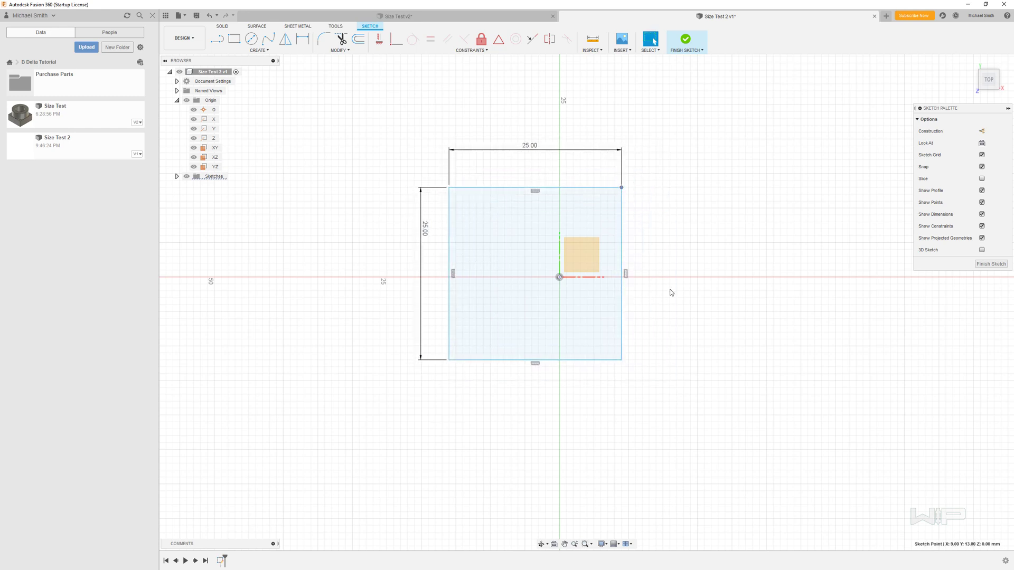
Delete the vertical constraints from the square's side edges and the horizontal constraints from its top and bottom edges.
left_click(626, 274)
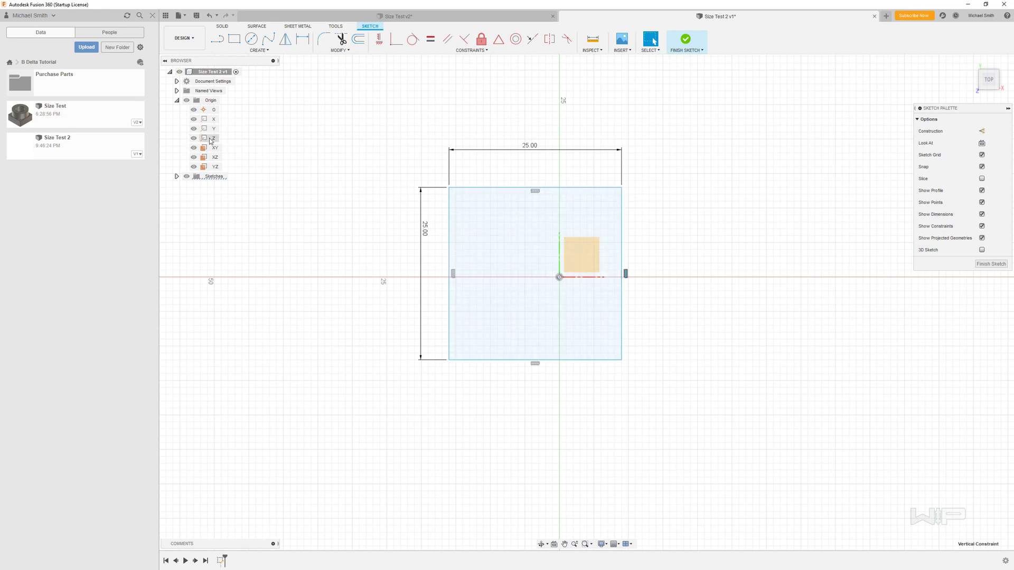
left_click(626, 278)
left_click(454, 273)
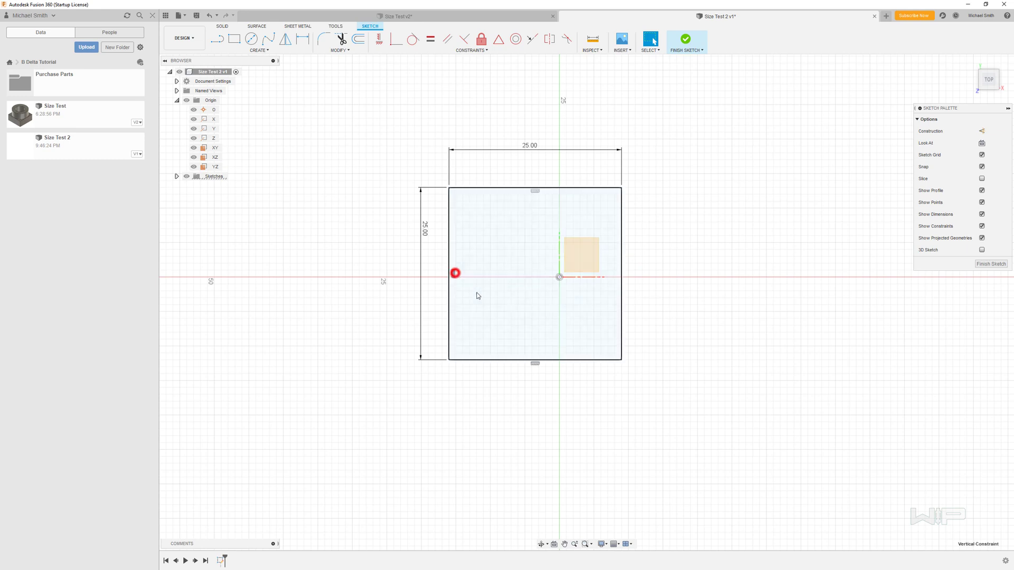
key("Delete")
left_click(535, 364)
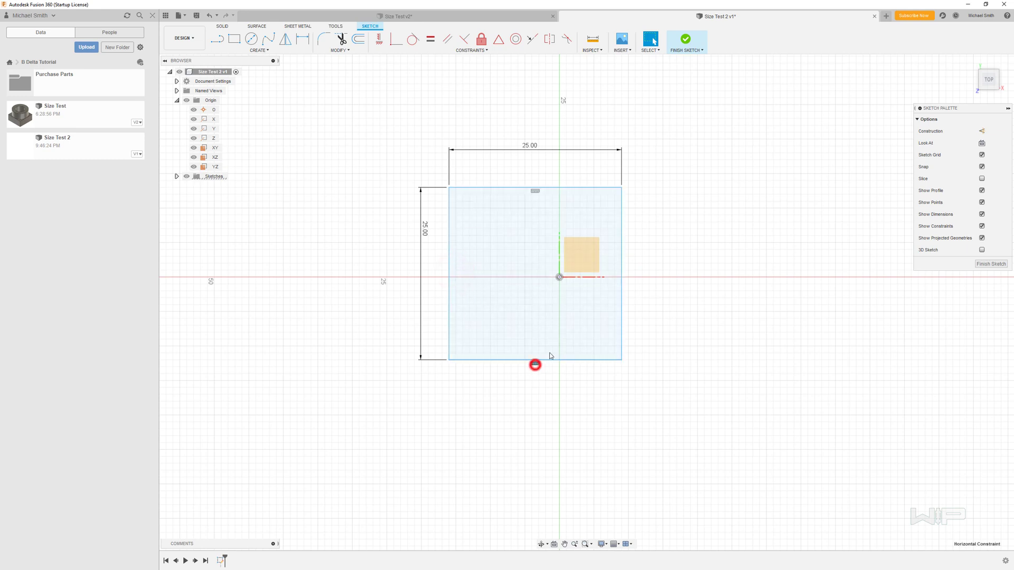
key("Delete")
left_click(535, 190)
key("Delete")
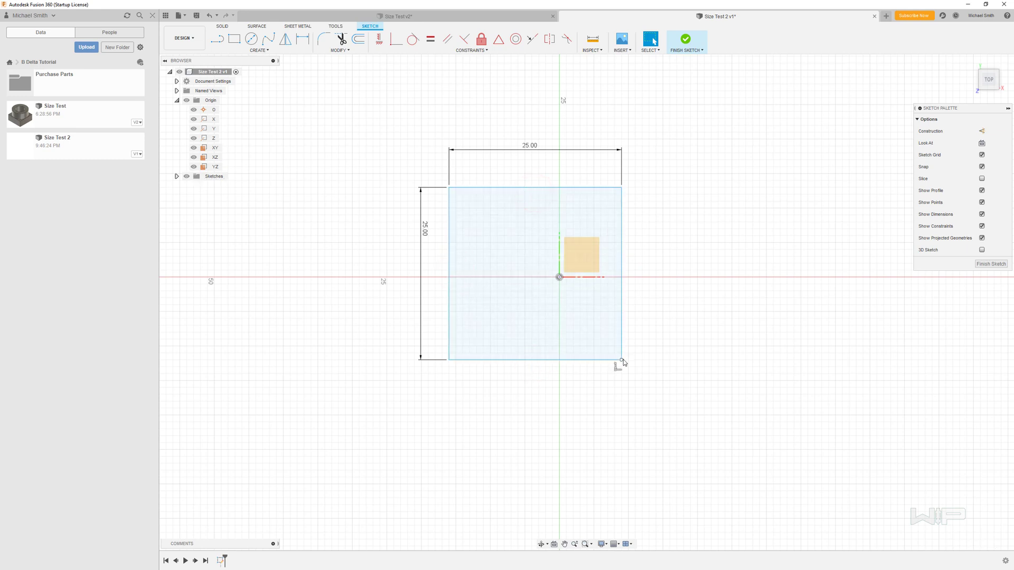
Pull the shape's lower-right corner out to about X 22, Y -24 mm, and delete the whole shape with its dimensions.
mouse_move(623, 359)
left_mouse_down()
mouse_move(640, 373)
mouse_move(704, 324)
mouse_move(656, 297)
mouse_move(573, 449)
mouse_move(667, 466)
mouse_move(683, 314)
mouse_move(718, 443)
mouse_move(709, 445)
left_mouse_up()
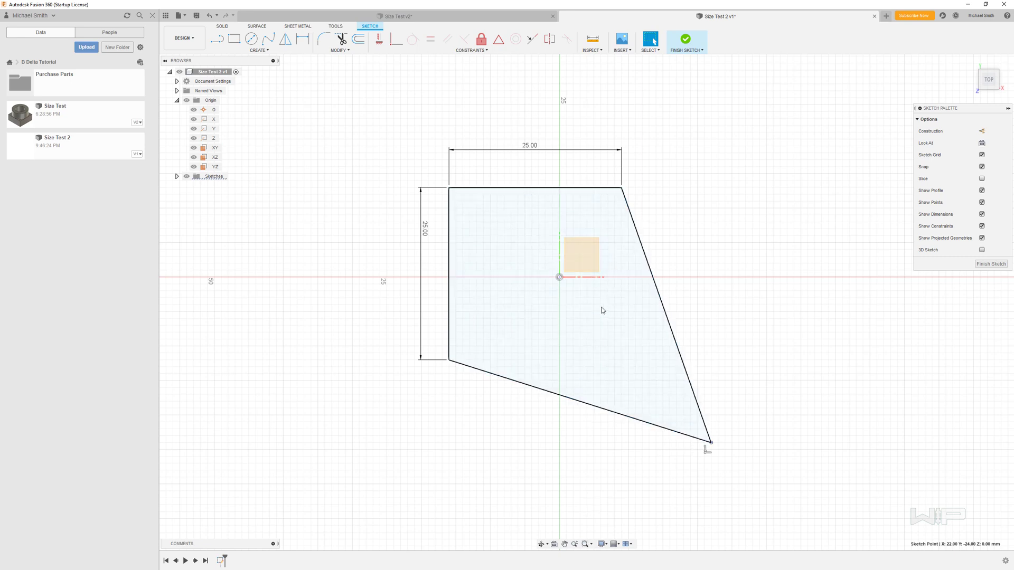
left_click(765, 487)
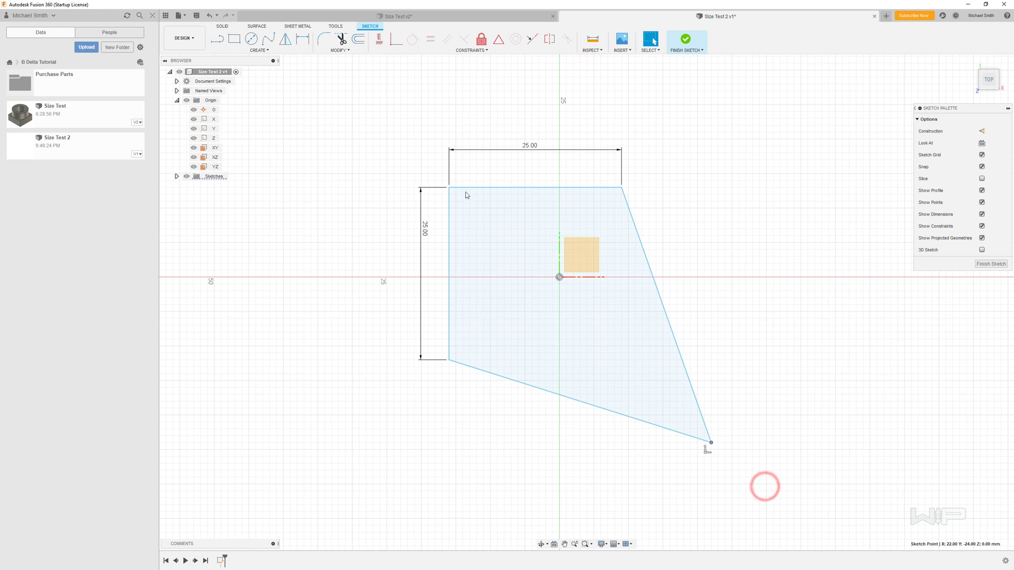
left_click_drag(356, 117, 720, 477)
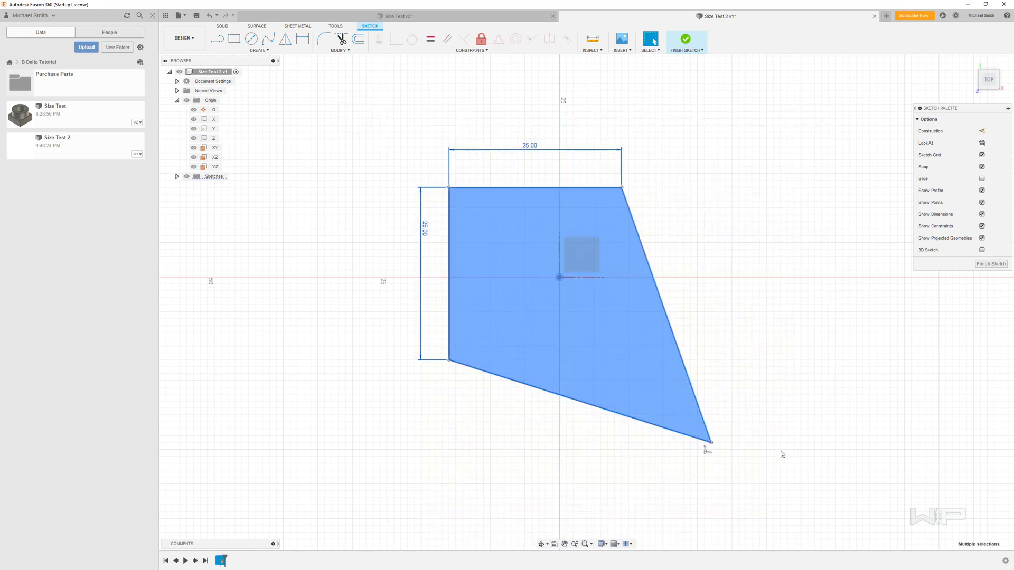
key("Delete")
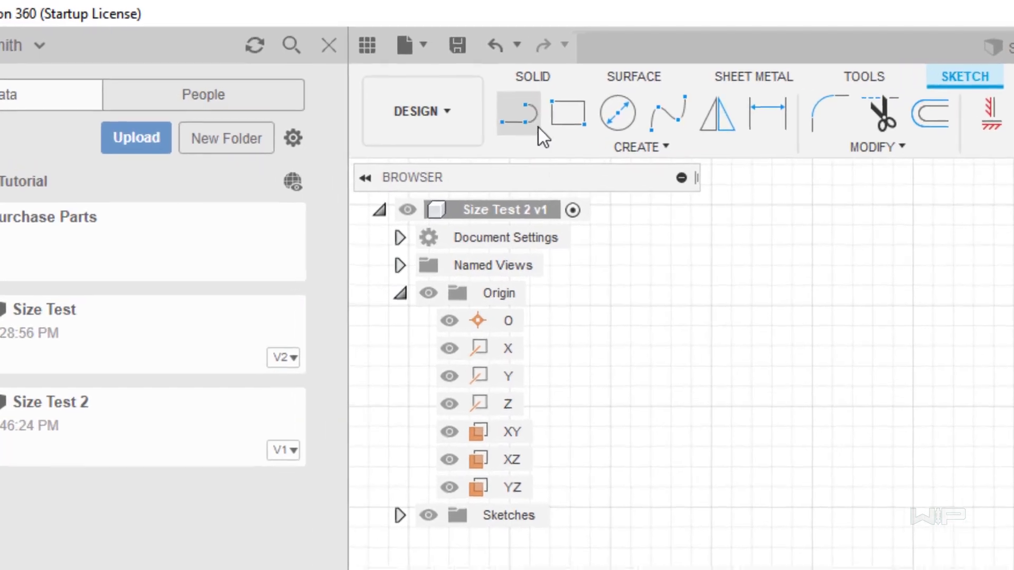
Sketch a slightly sloped line above the origin and move its right endpoint level with the left one to make it horizontal.
left_click(217, 39)
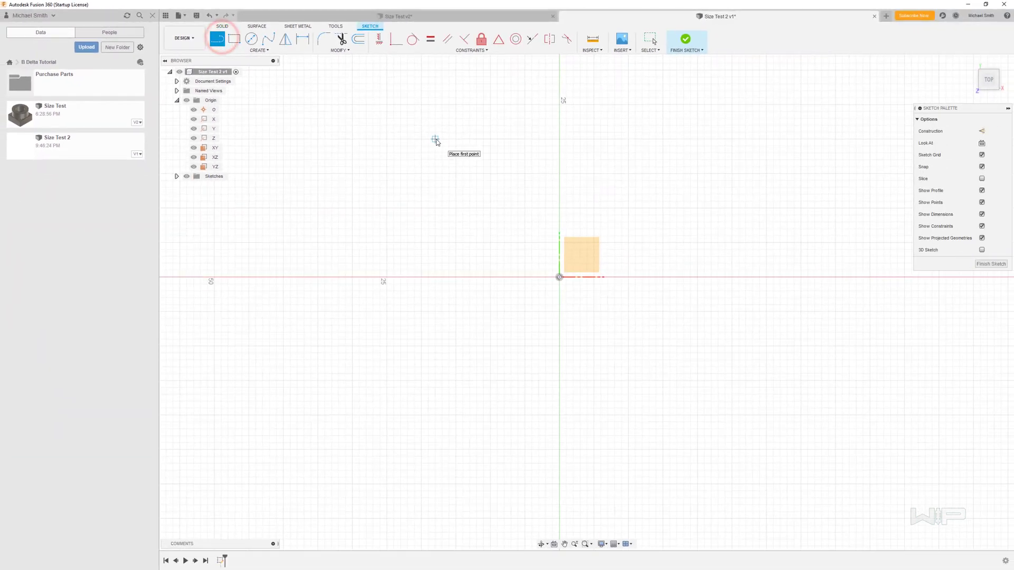
left_click(448, 146)
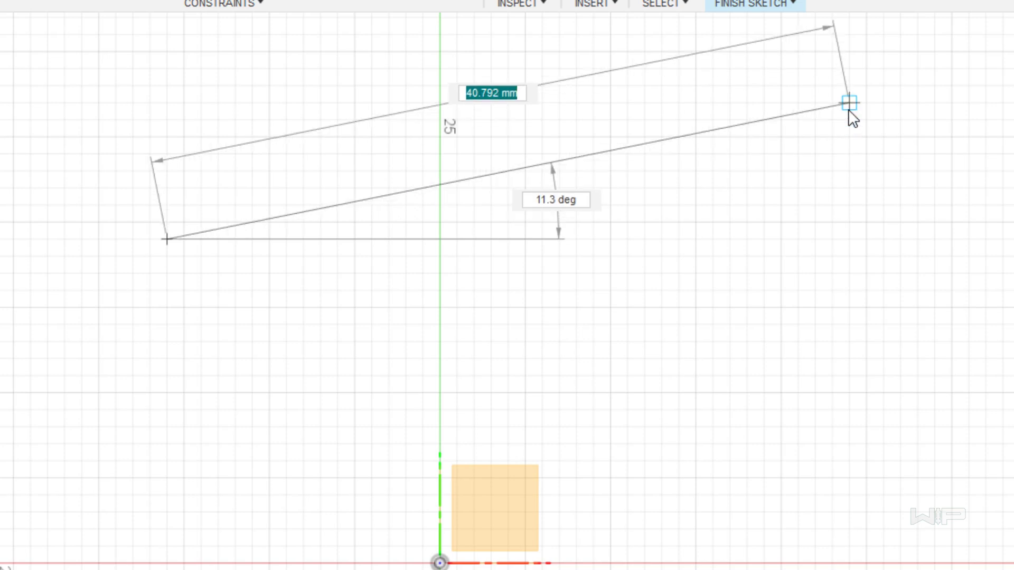
left_click(861, 162)
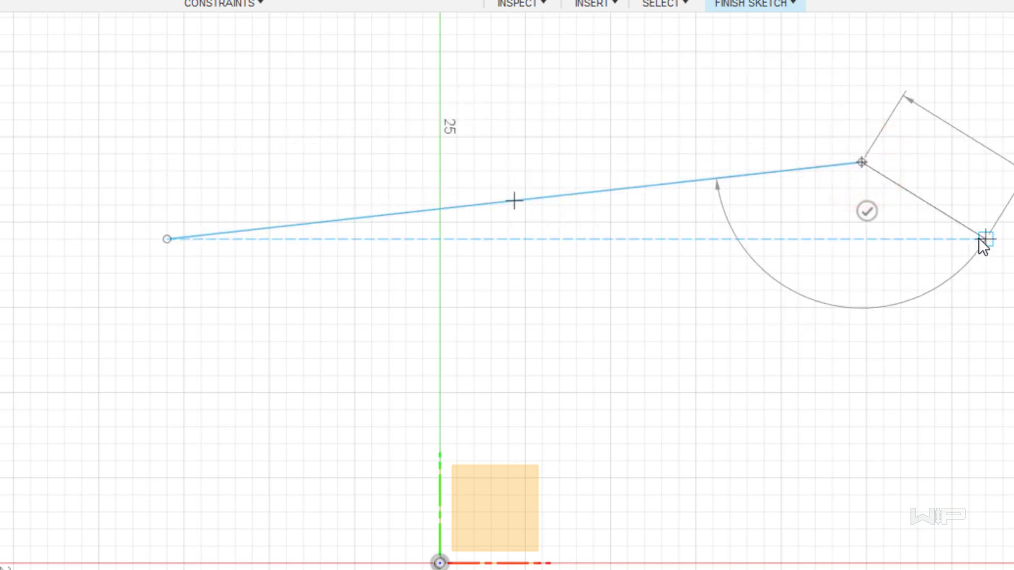
left_click(861, 163)
left_click_drag(862, 163, 879, 237)
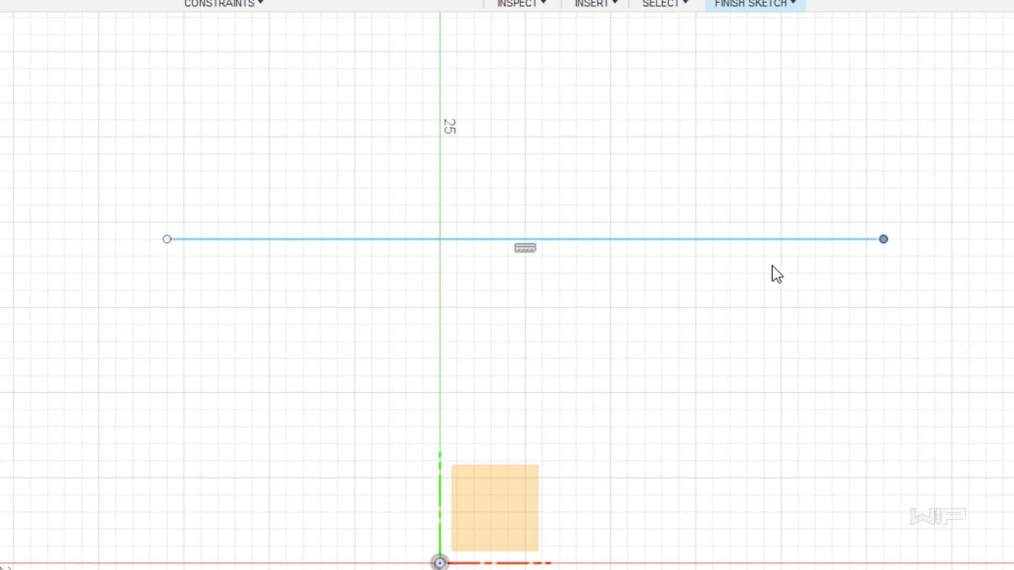
left_click(834, 417)
Sketch a slanted line about 27 mm long downward from the right endpoint of the horizontal line.
left_click(884, 239)
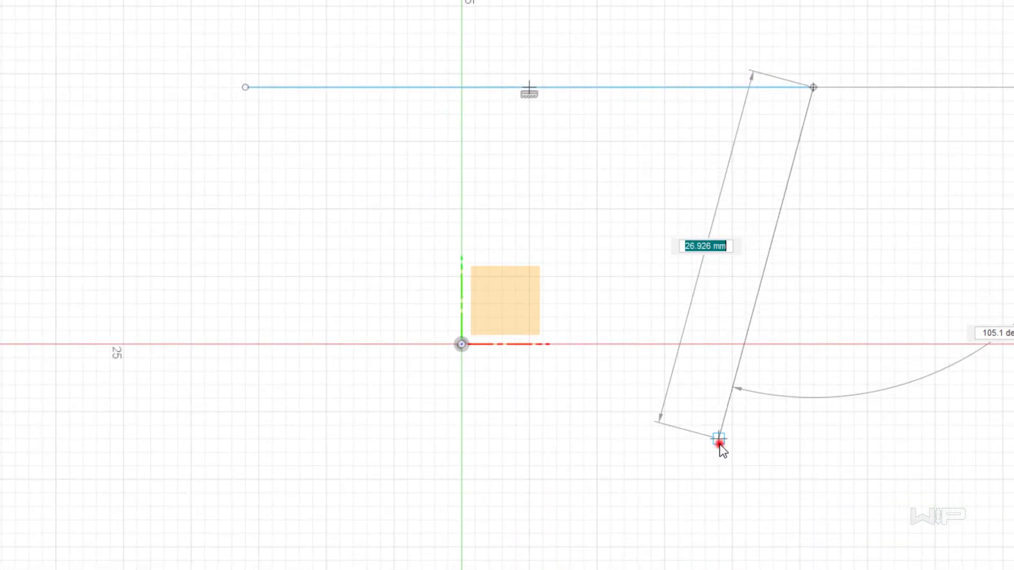
left_click(718, 439)
key("Escape")
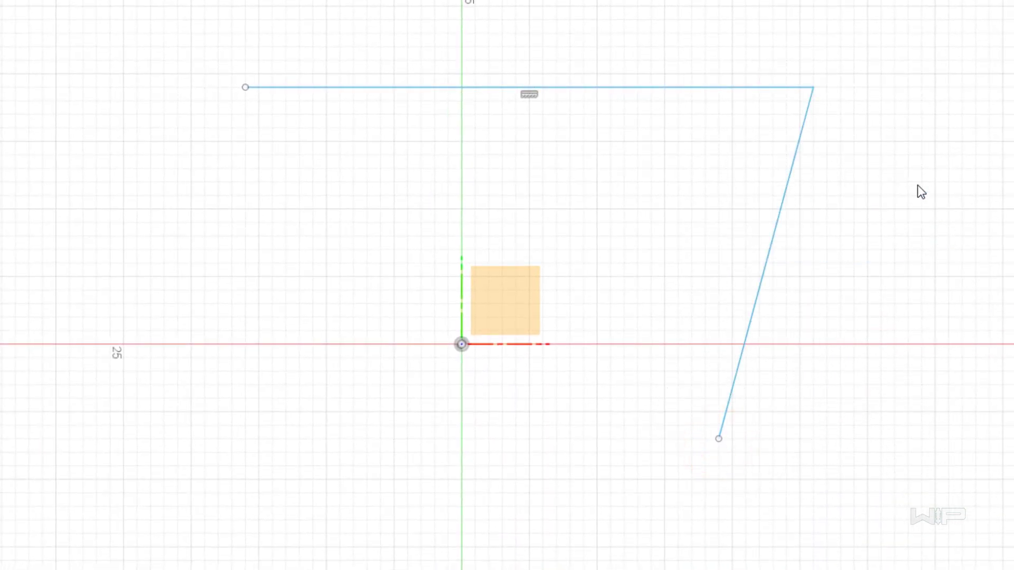
Move the slanted line toward the origin together with the shared corner, and inspect the coincident constraint at that corner.
mouse_move(803, 120)
left_mouse_down()
mouse_move(834, 145)
mouse_move(762, 151)
mouse_move(751, 133)
left_mouse_up()
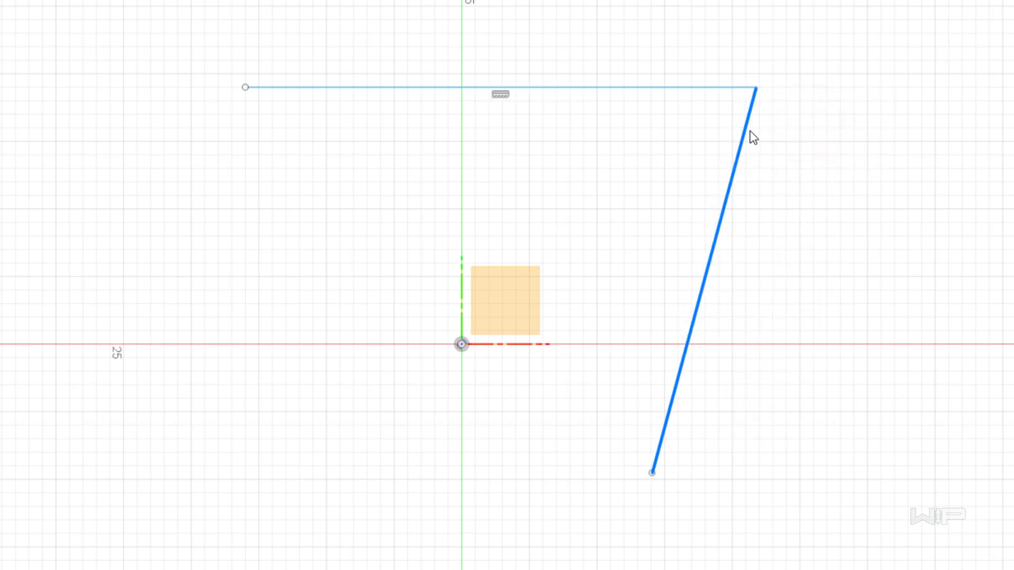
left_click_drag(757, 95, 756, 95)
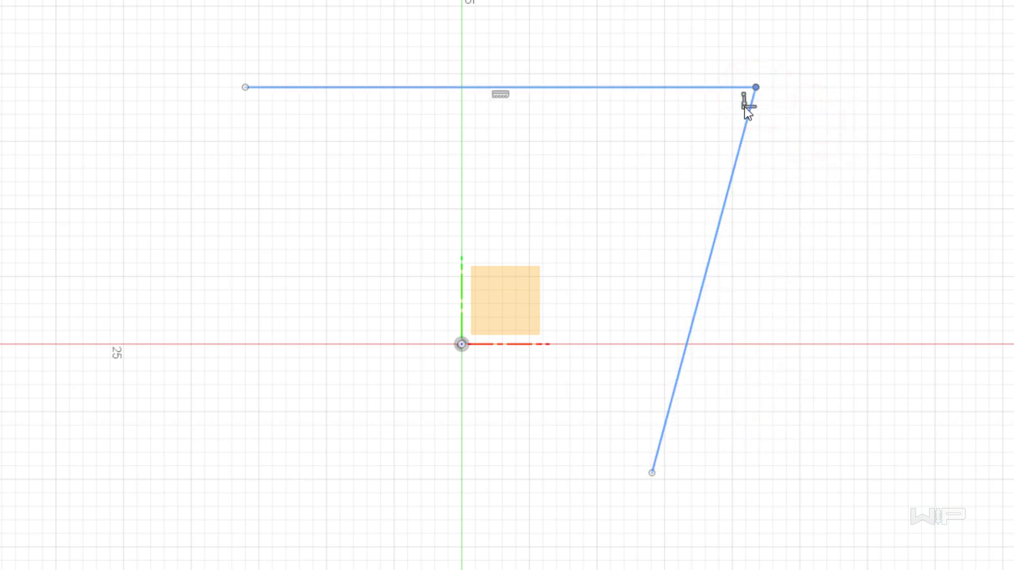
left_click(746, 107)
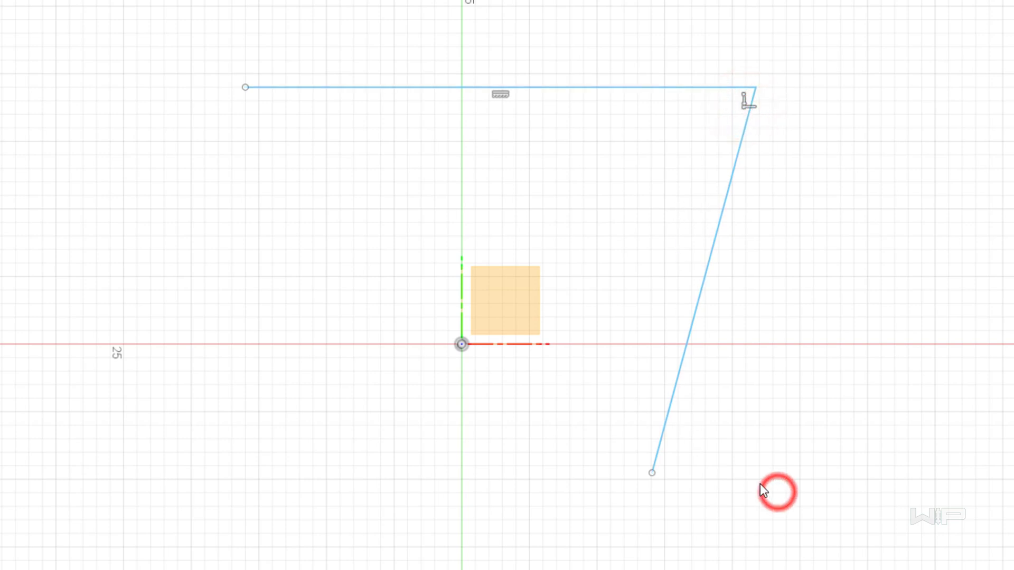
left_click(776, 492)
Sketch a short separate line beside the slanted line and join its lower endpoint to the slanted line's lower endpoint.
left_click(635, 411)
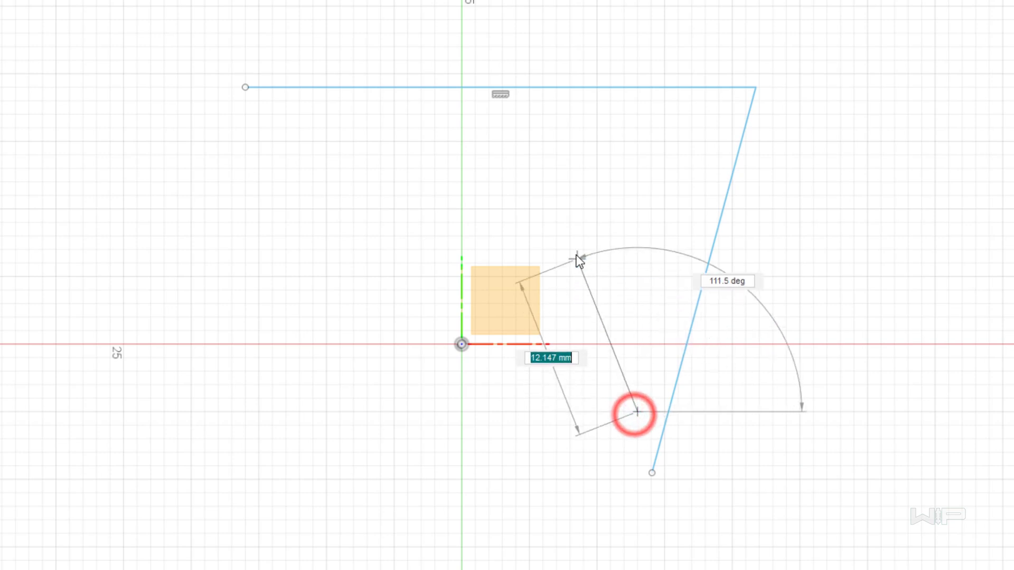
left_click(569, 263)
key("Escape")
left_click(637, 411)
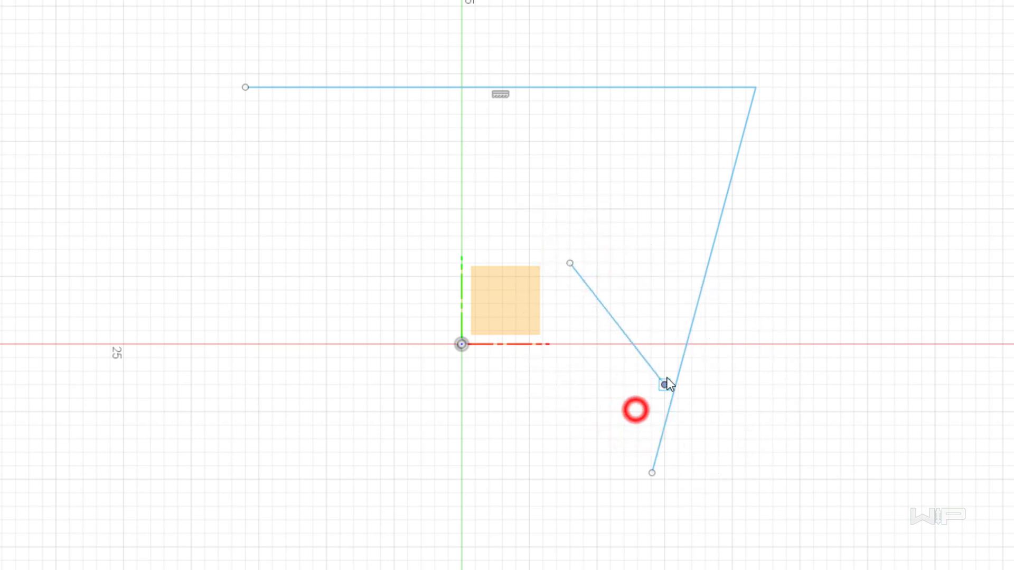
left_click_drag(636, 411, 664, 466)
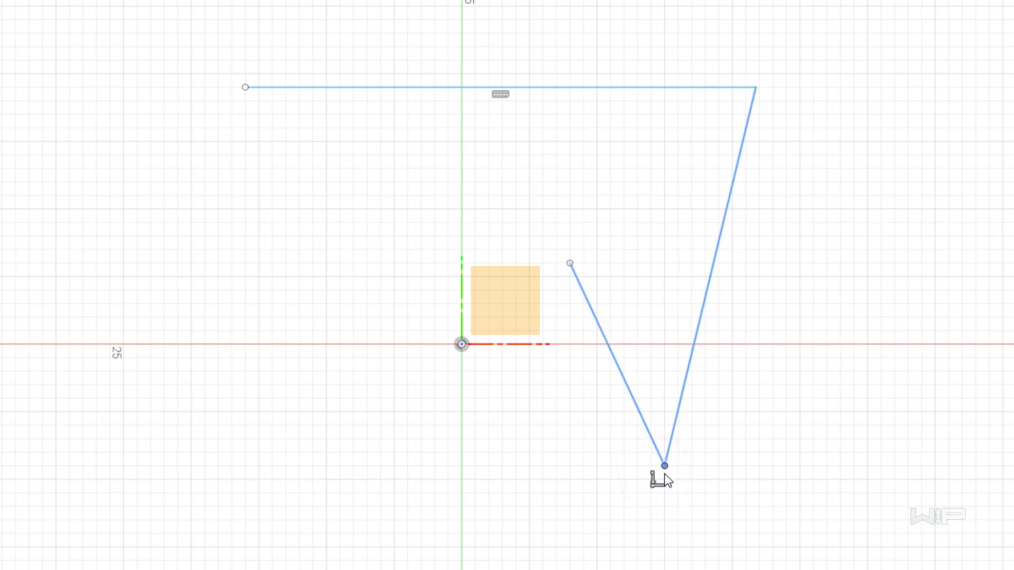
Sketch a line from the outline's lower-left corner upward, ending just below the left endpoint of the horizontal line.
left_click(774, 509)
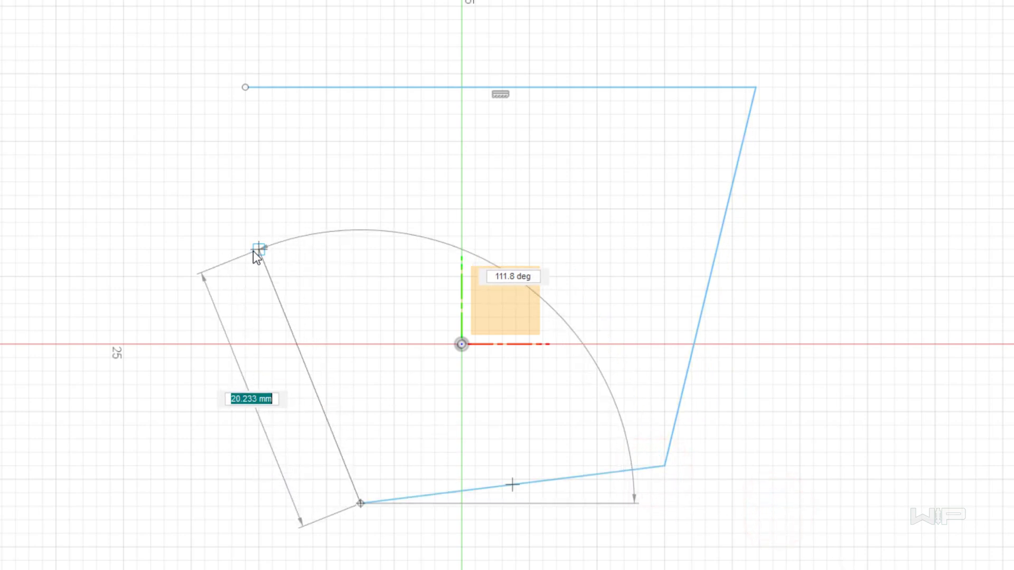
left_click(258, 155)
key("Escape")
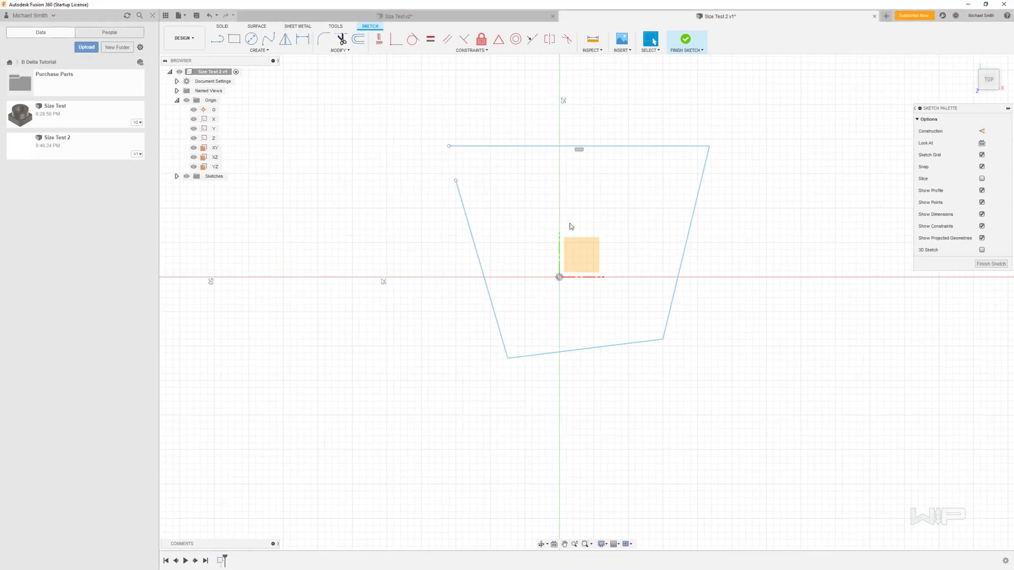
Examine a side face of the base block in the Size Test design and return to Size Test 2.
left_click(466, 15)
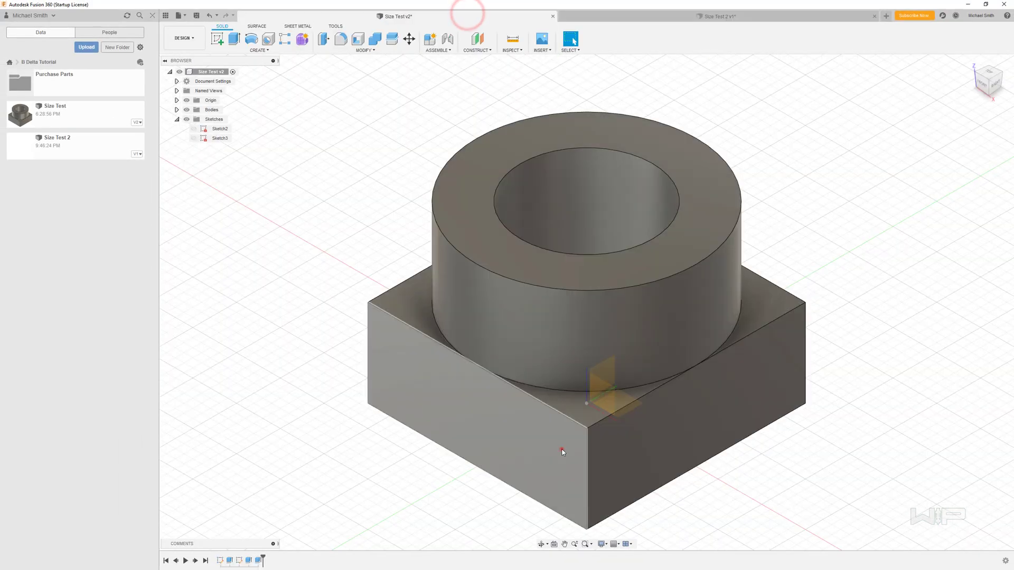
left_click(561, 449)
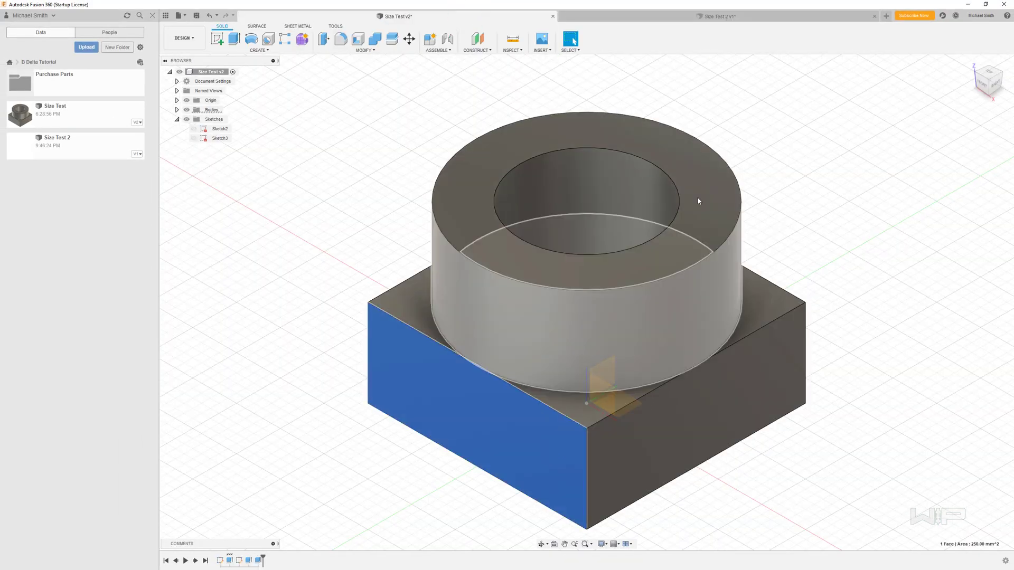
left_click(755, 15)
Close the outline with a coincident constraint between the left line's upper endpoint and the horizontal line's left endpoint, and check the filled profile.
left_click(489, 212)
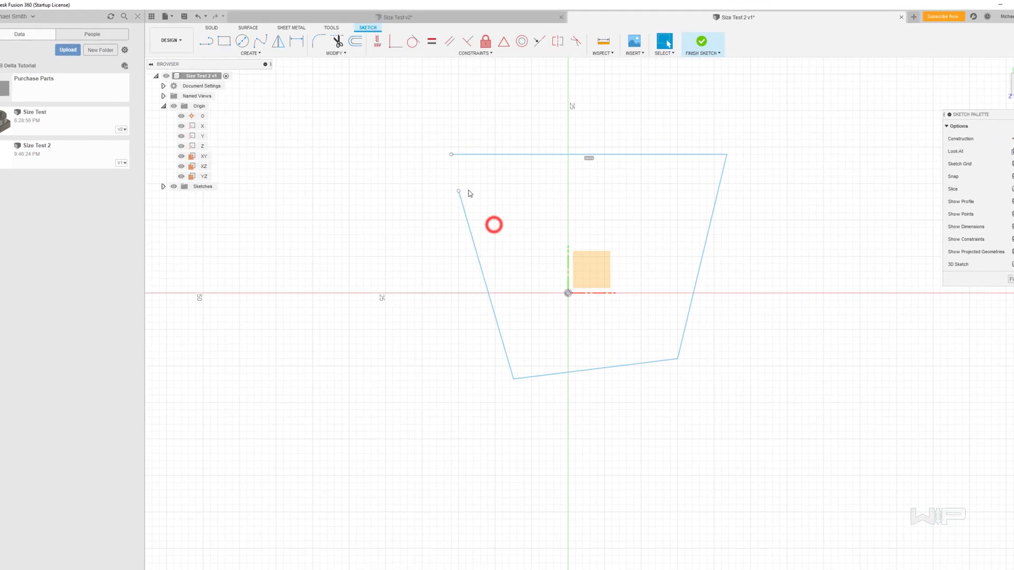
left_click(485, 189)
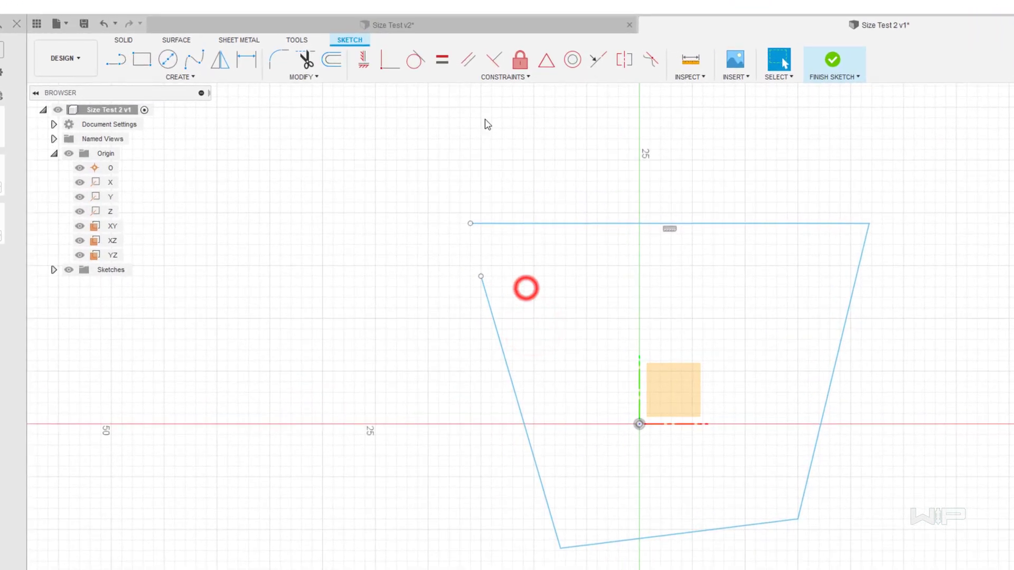
left_click(389, 60)
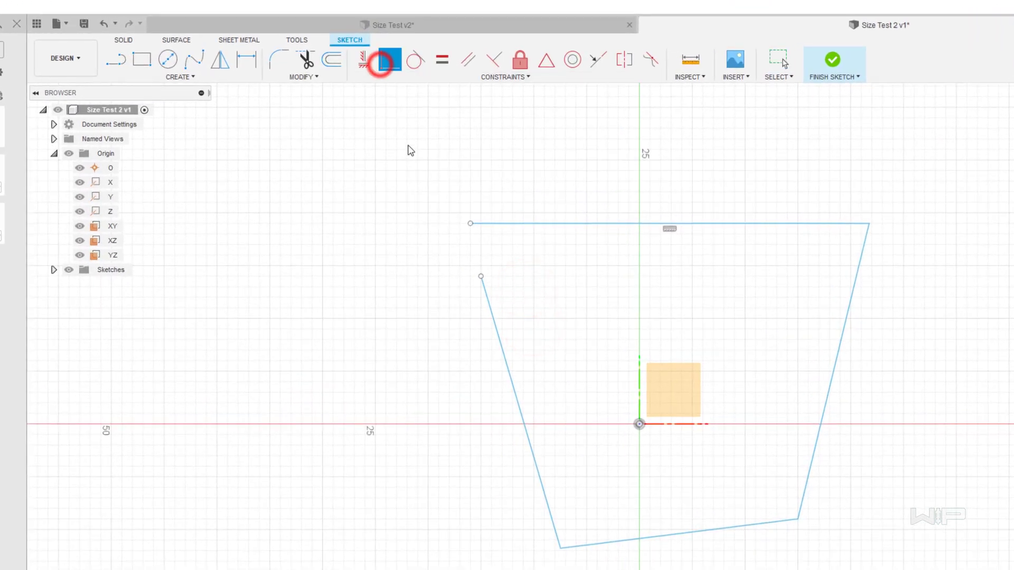
left_click(480, 276)
left_click(470, 224)
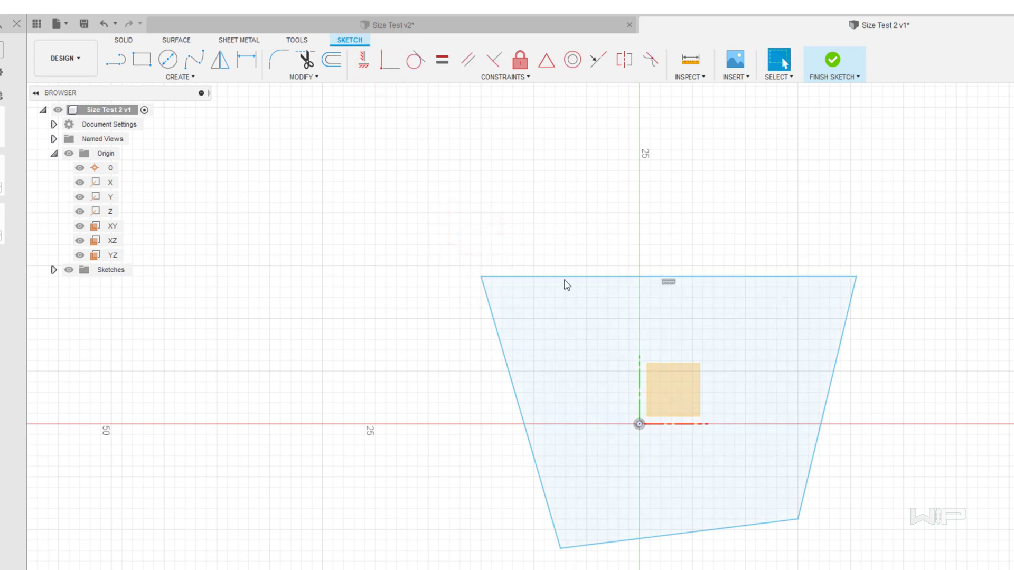
left_click(759, 349)
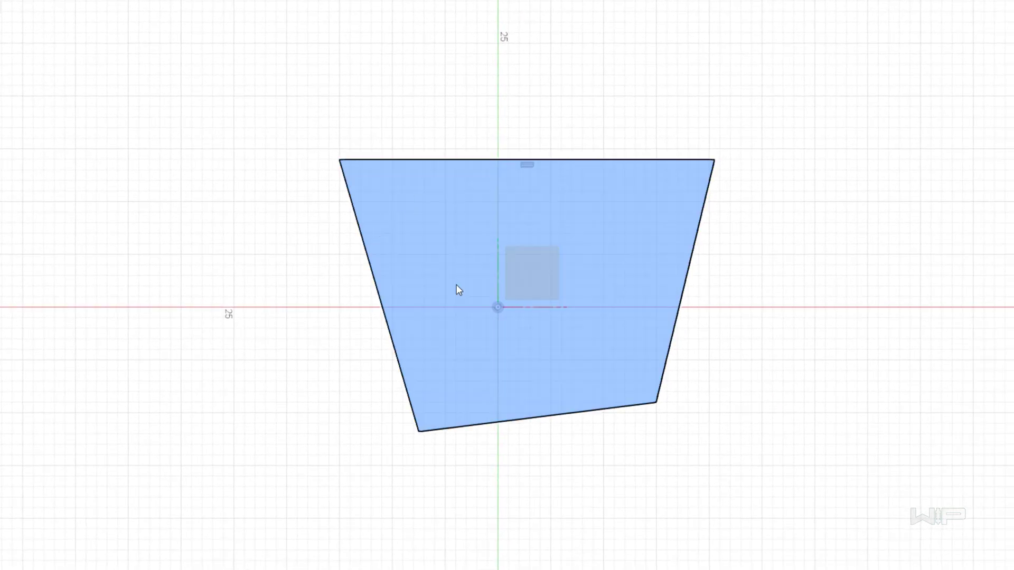
left_click(863, 372)
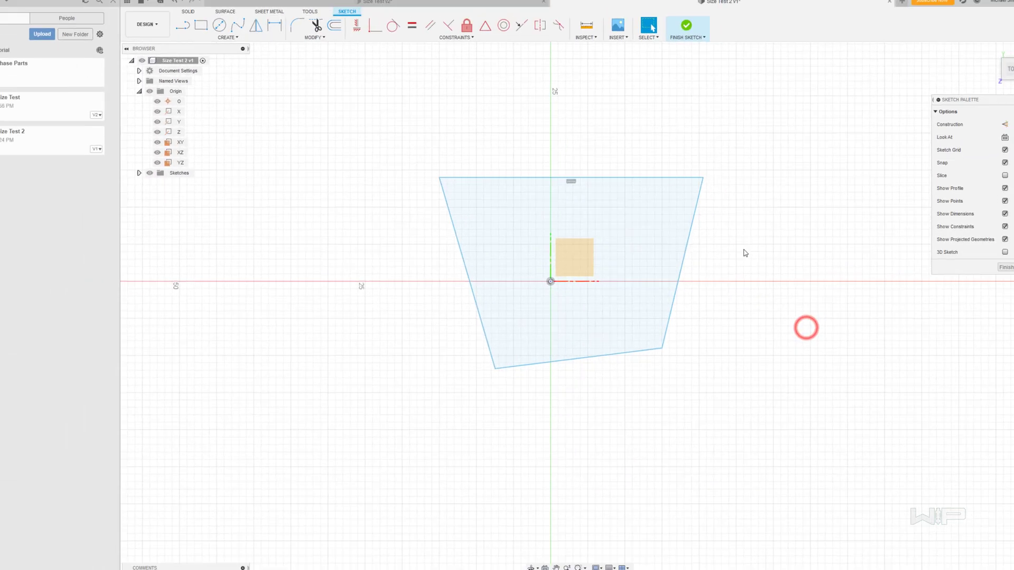
Apply Horizontal/Vertical constraints to make the outline's bottom line horizontal and its right line vertical.
left_click(379, 39)
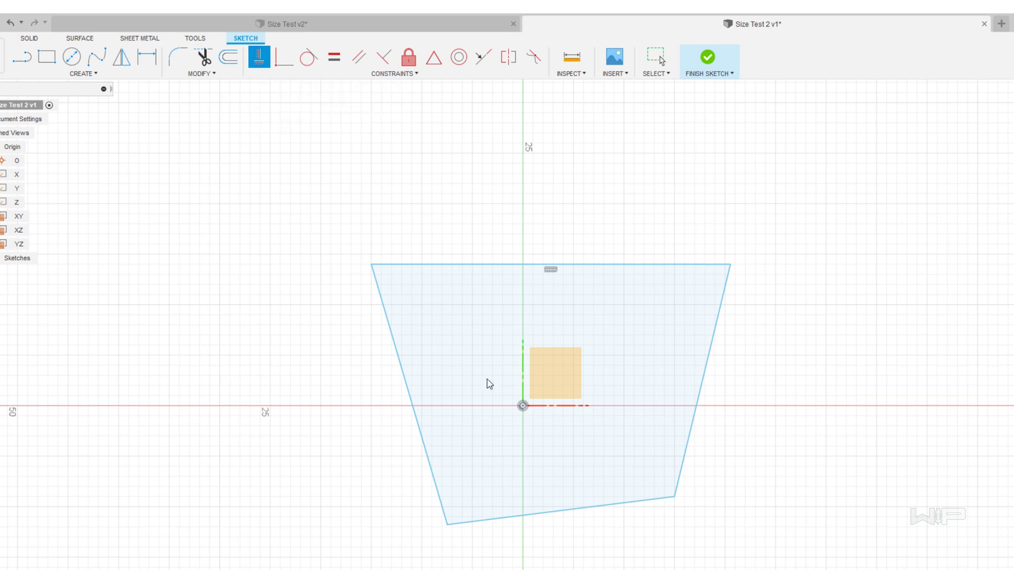
left_click(538, 515)
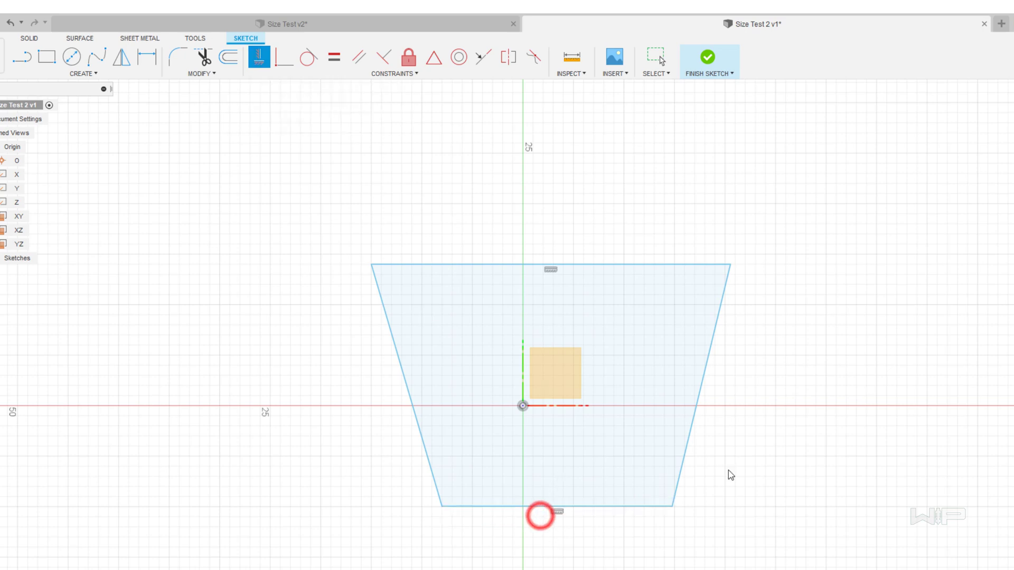
left_click(686, 438)
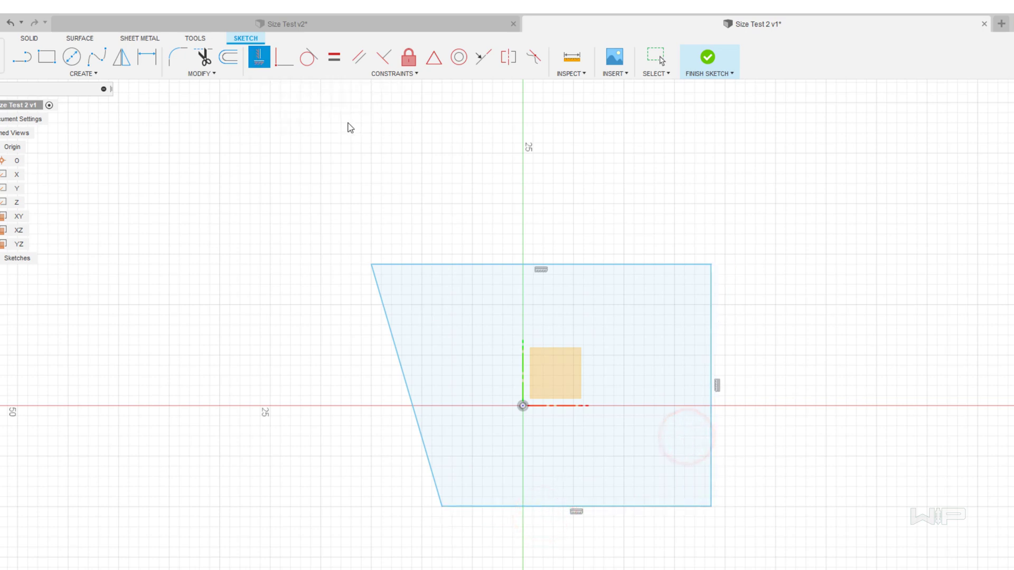
Constrain the outline's left line perpendicular to the bottom line.
left_click(389, 58)
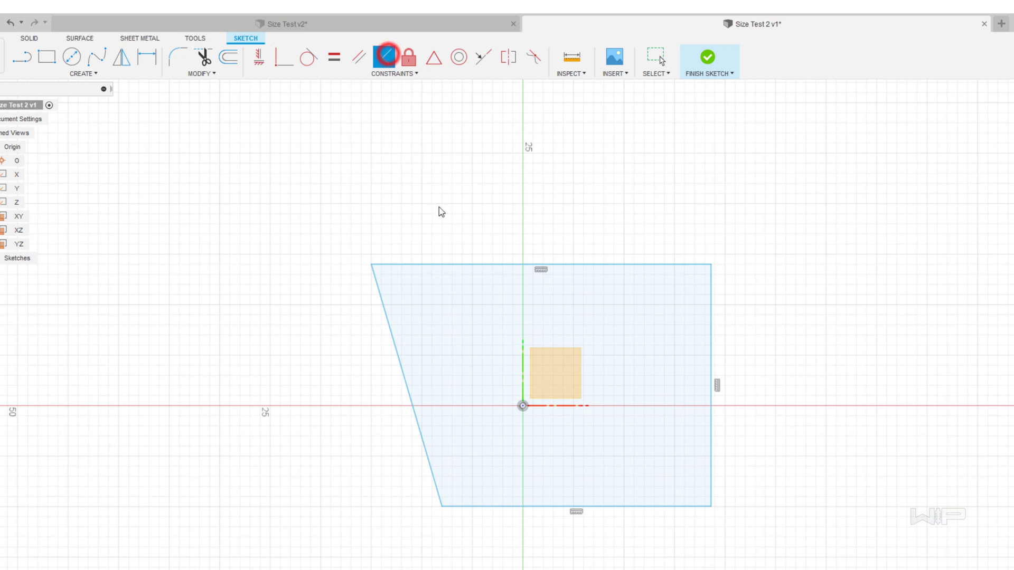
left_click(457, 507)
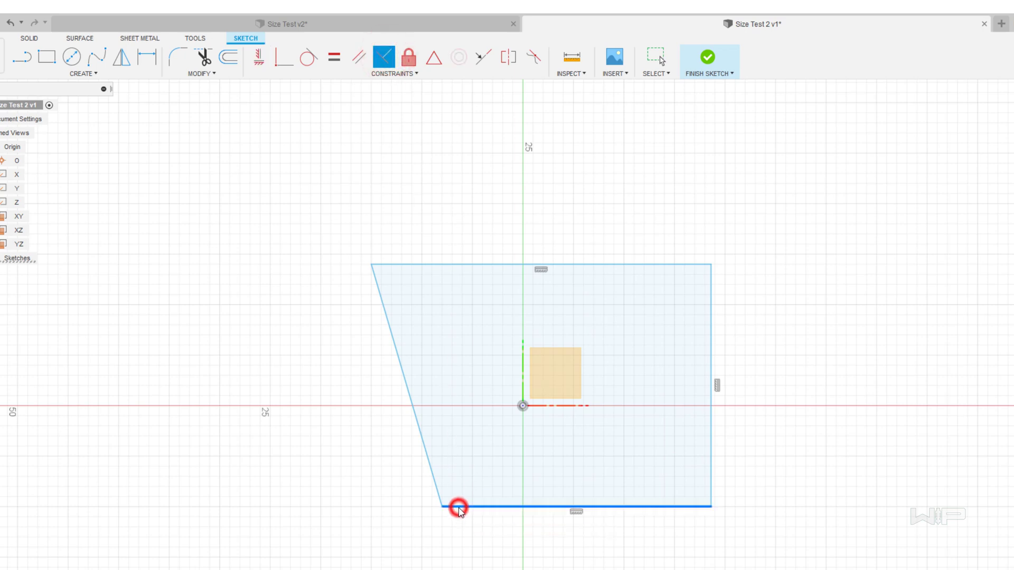
left_click(414, 400)
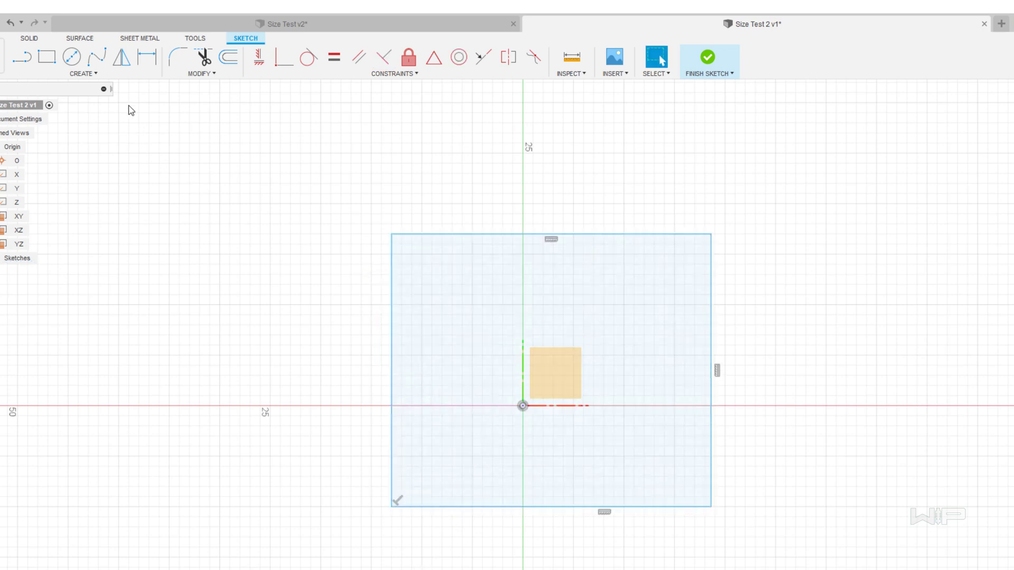
Dimension the rectangle's left side at 25 mm.
left_click(147, 57)
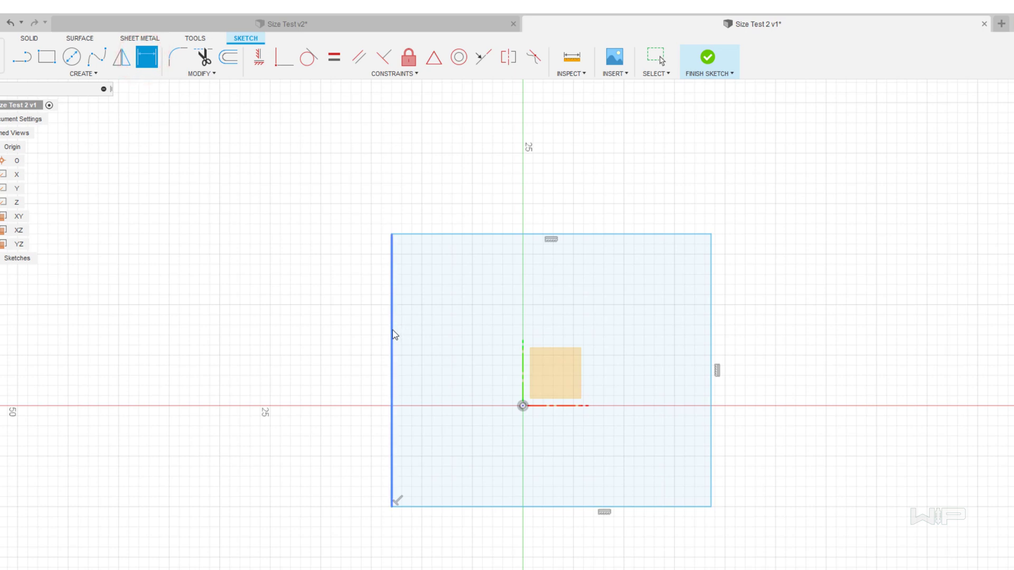
left_click(392, 334)
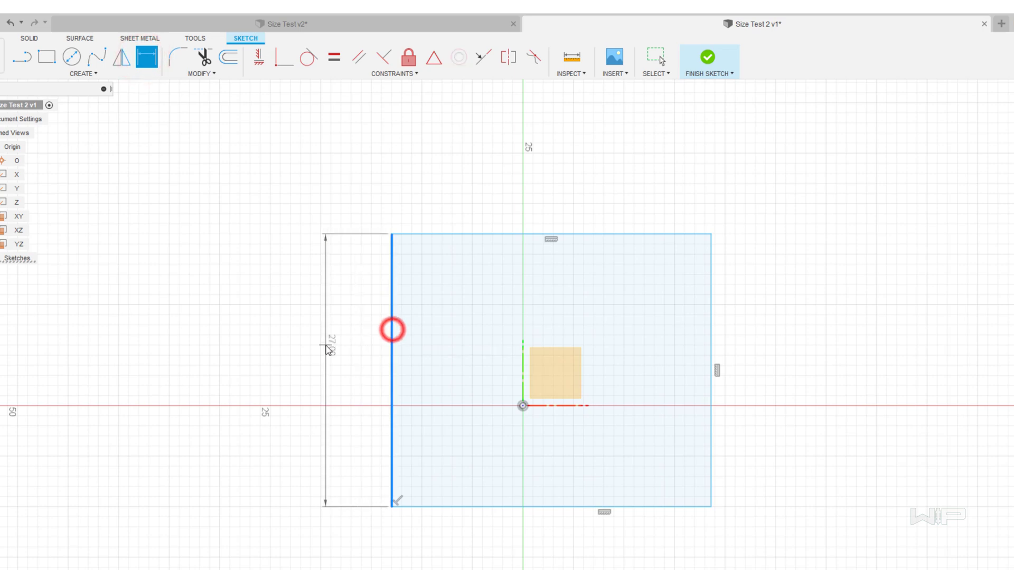
left_click(326, 344)
type("2")
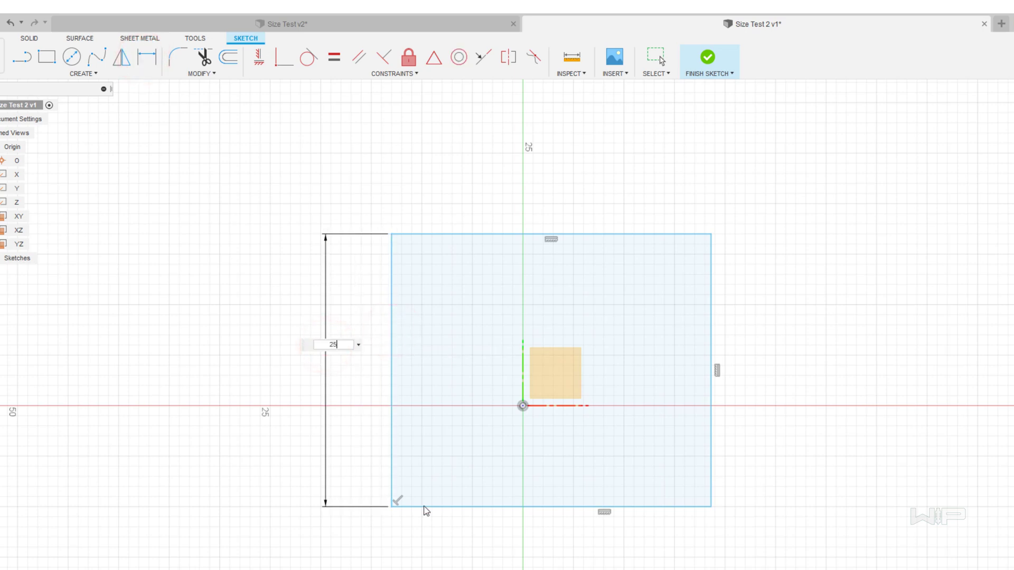
type("5")
key("Return")
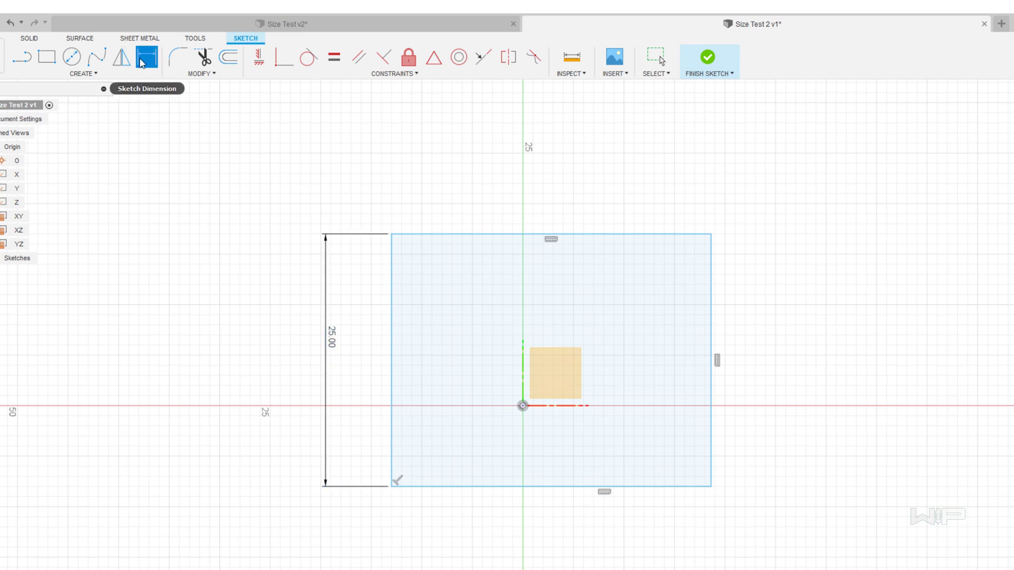
key("Escape")
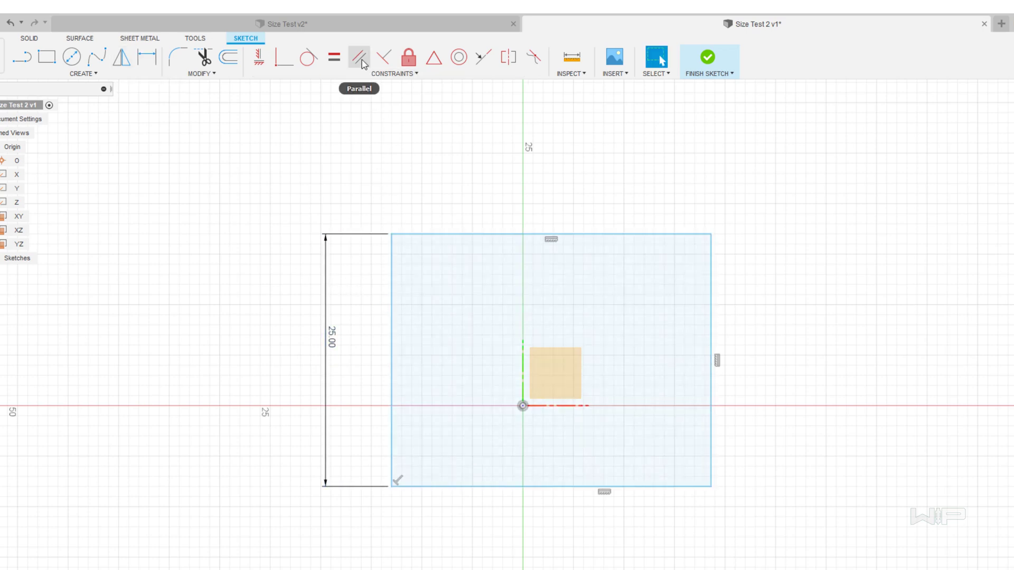
Apply an Equal constraint between the rectangle's left and top sides to make it a square.
left_click(341, 56)
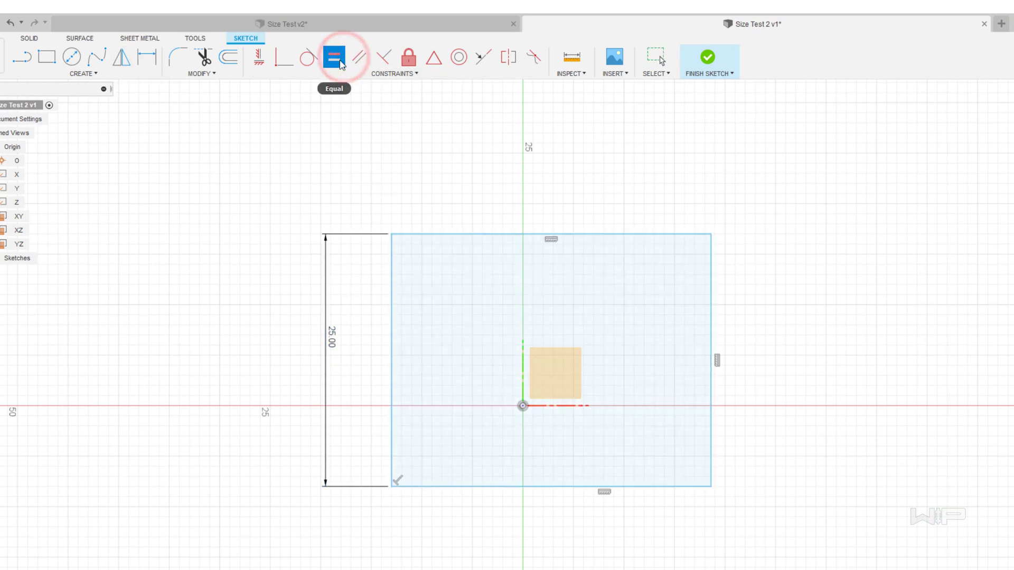
left_click(390, 277)
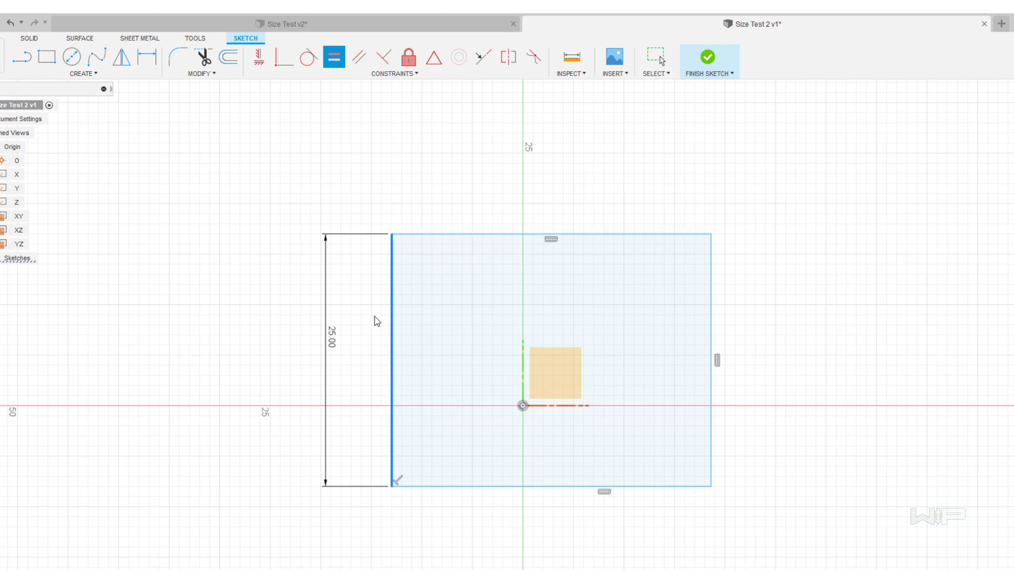
left_click(437, 234)
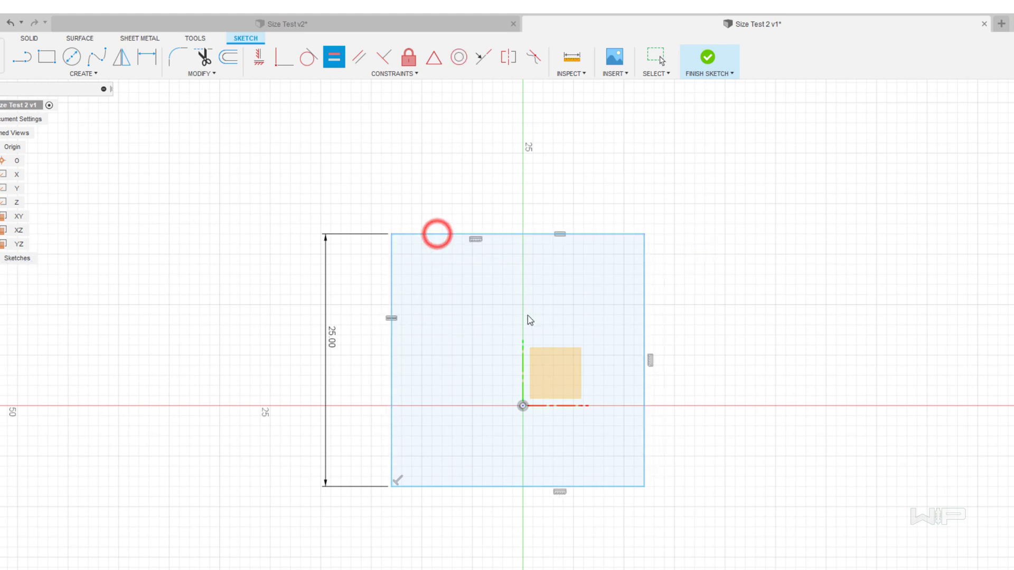
key("Escape")
Move the square downward by its lower-right corner to test its freedom, and inspect the sketch origin point.
left_click_drag(643, 485, 683, 546)
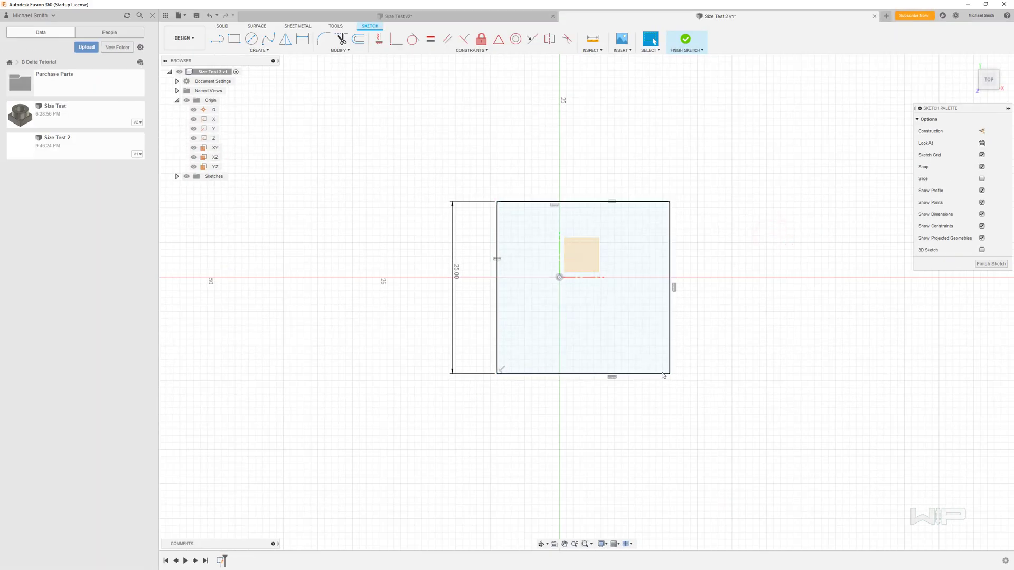
mouse_move(663, 375)
left_mouse_down()
mouse_move(619, 331)
mouse_move(648, 400)
mouse_move(629, 340)
mouse_move(677, 399)
mouse_move(620, 379)
mouse_move(658, 402)
left_mouse_up()
left_click(719, 412)
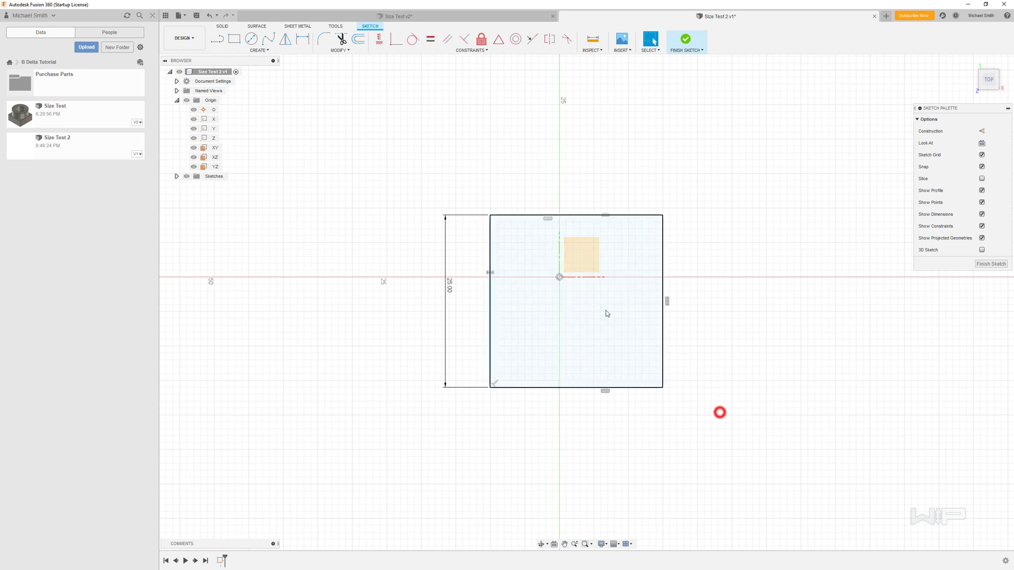
left_click(560, 277)
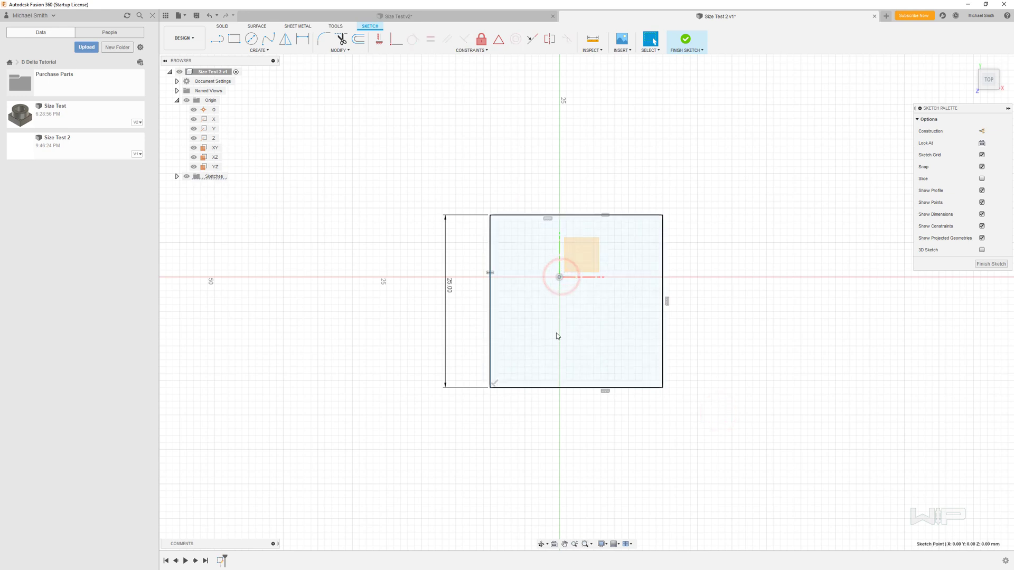
left_click(779, 394)
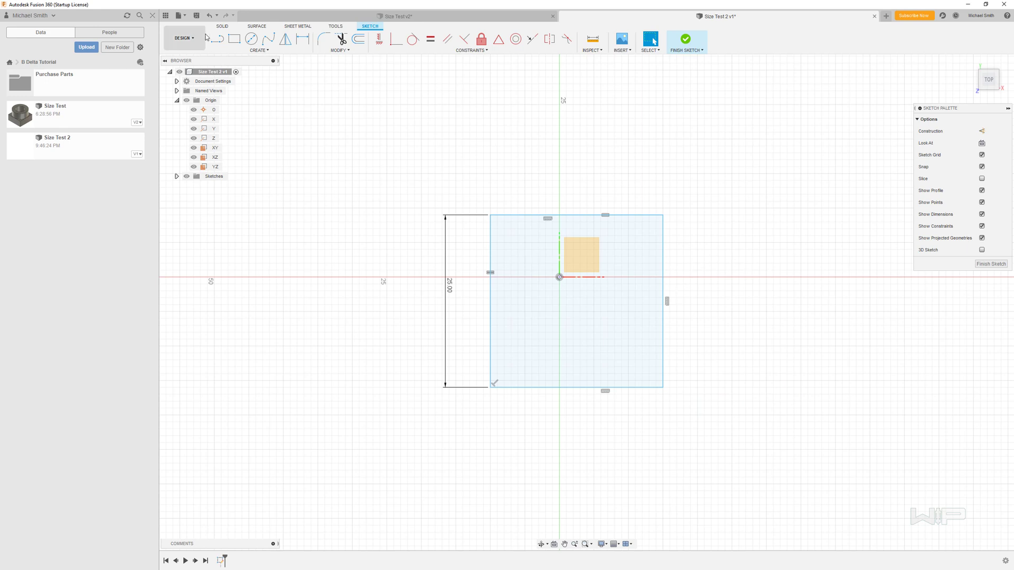
Sketch a diagonal line from the square's upper-left corner to its lower-right corner, and move the square upward by that line.
key("l")
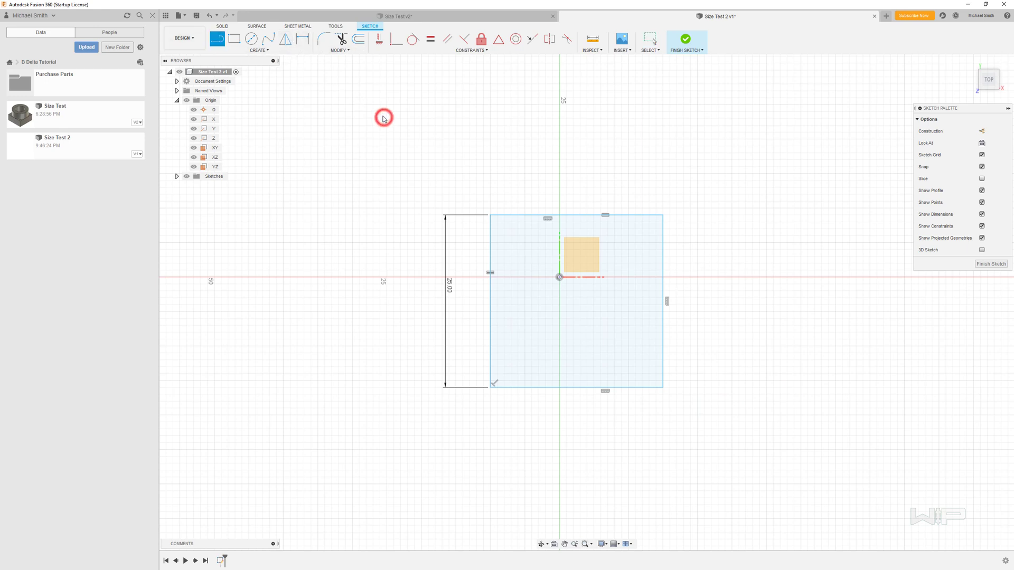
left_click(368, 187)
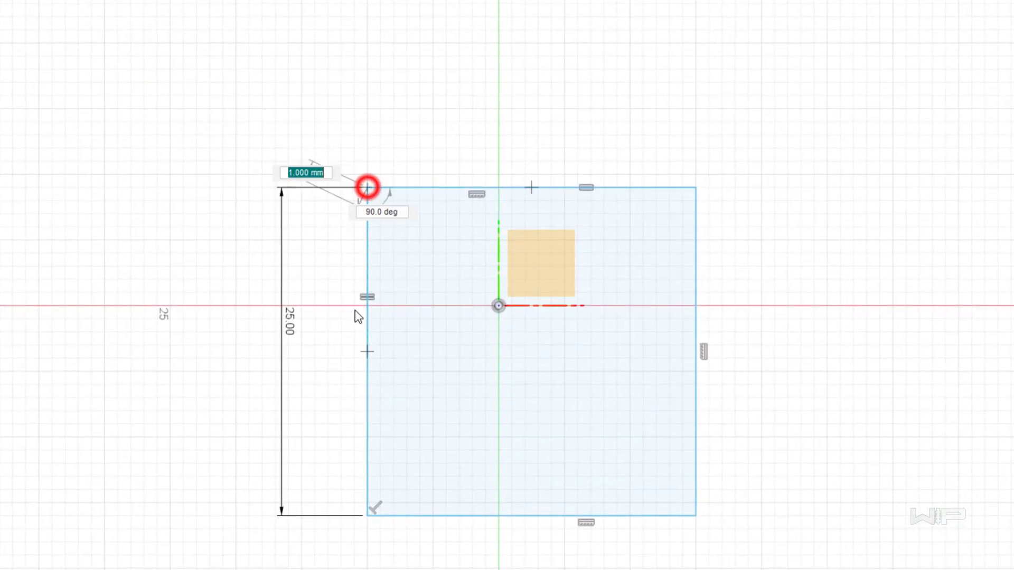
double_click(695, 516)
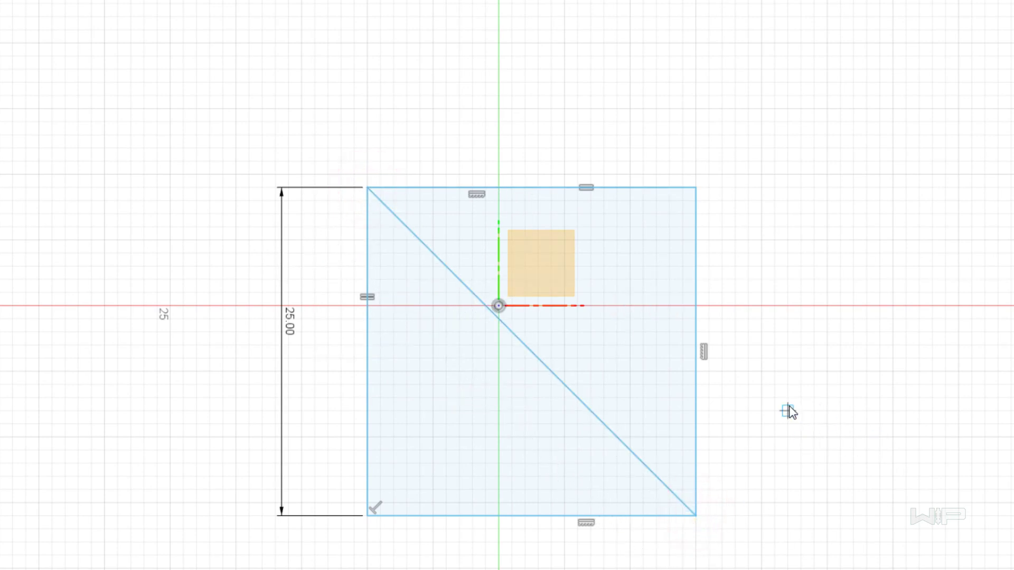
key("Escape")
left_click_drag(537, 360, 534, 254)
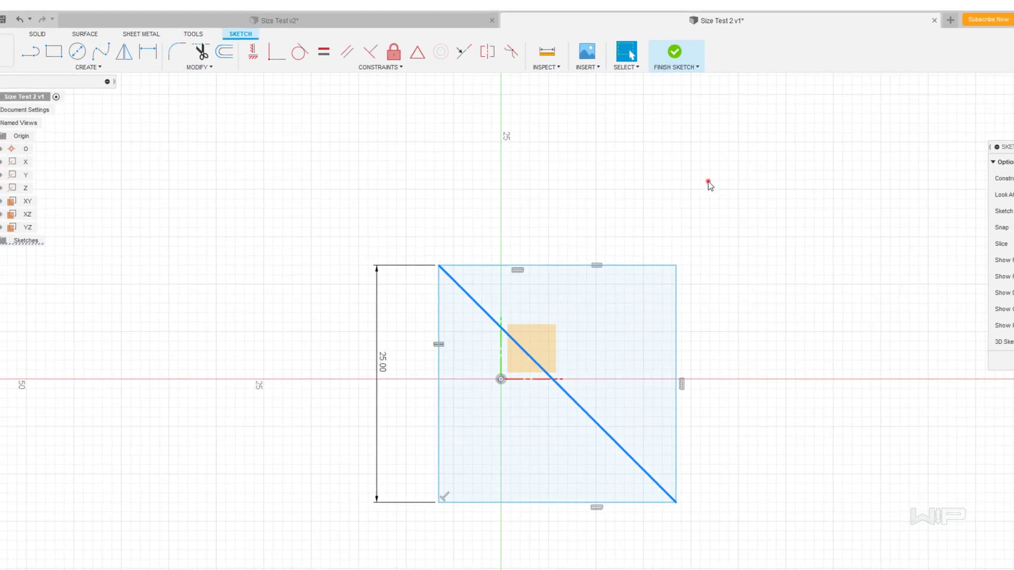
Apply a Midpoint constraint between the diagonal line and the sketch origin to center the square.
left_click(708, 182)
left_click(418, 61)
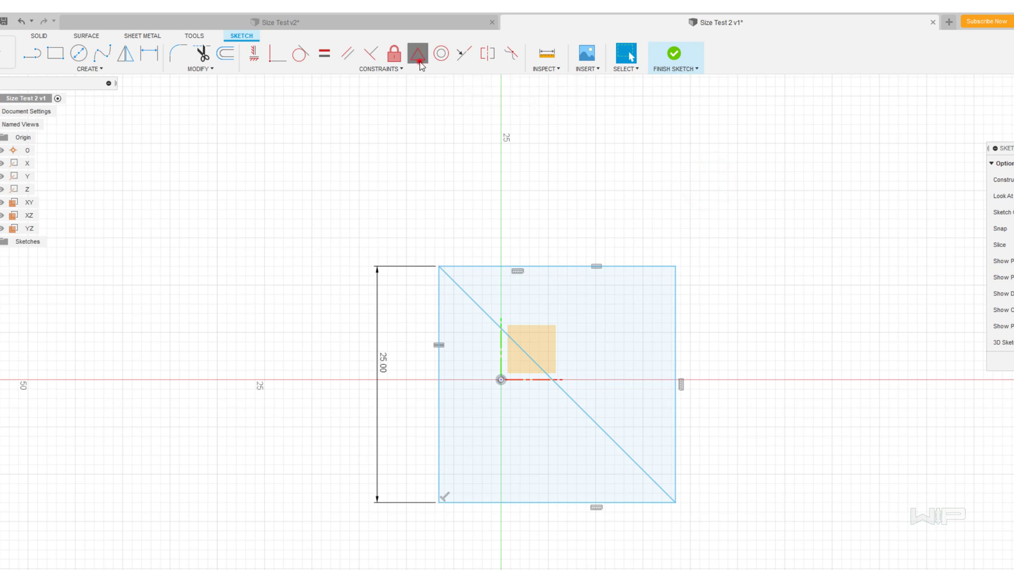
left_click(543, 374)
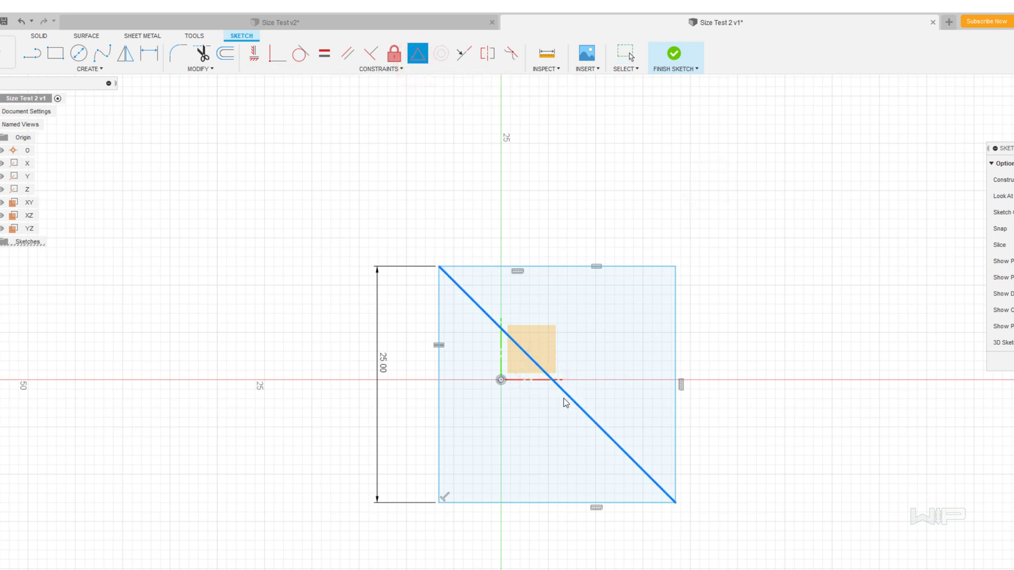
left_click(501, 380)
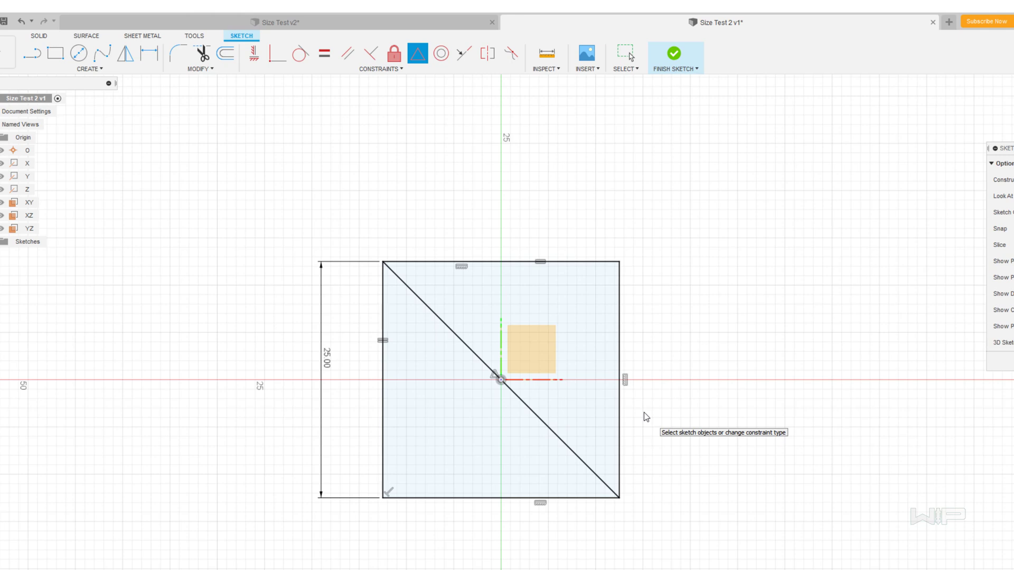
key("Escape")
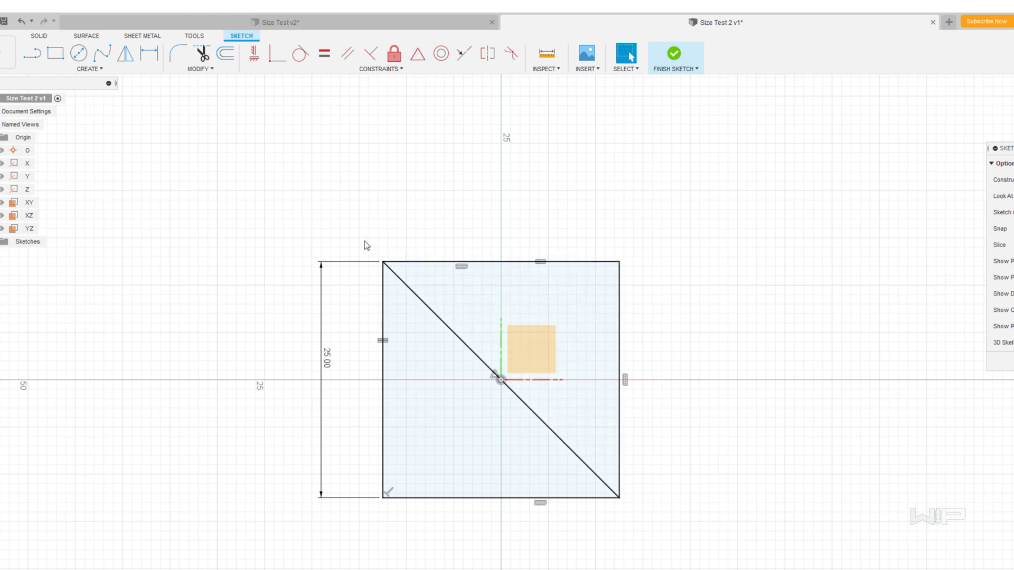
Test whether the centered square still moves by selecting its upper-right corner and pulling on its interior.
left_click(414, 290)
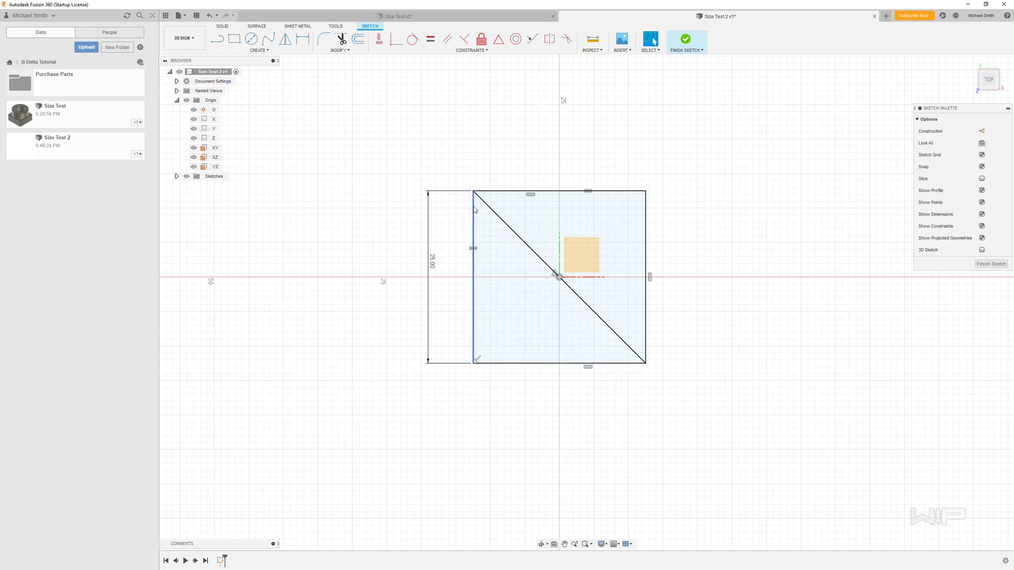
left_click(645, 191)
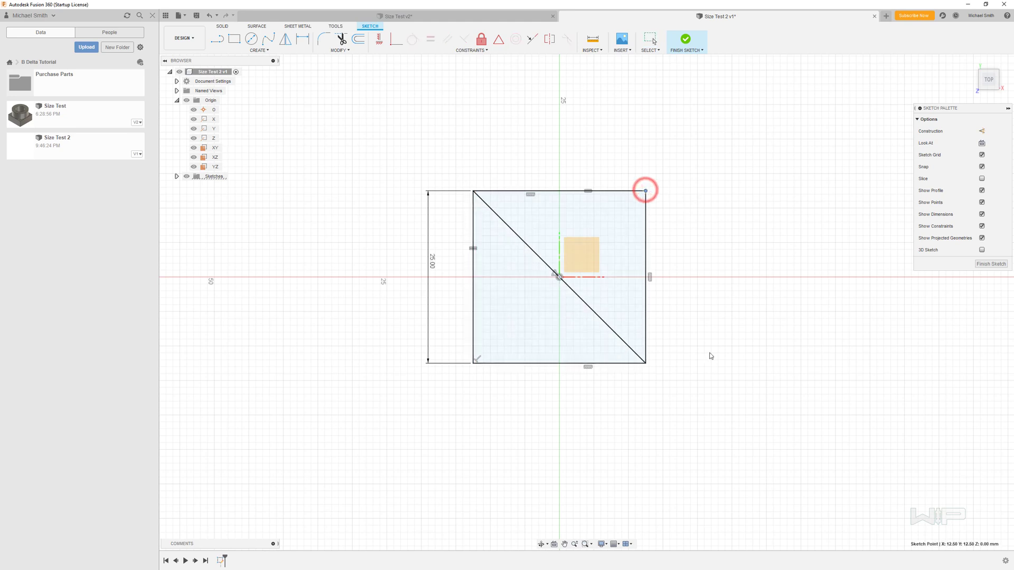
left_click_drag(613, 294, 627, 315)
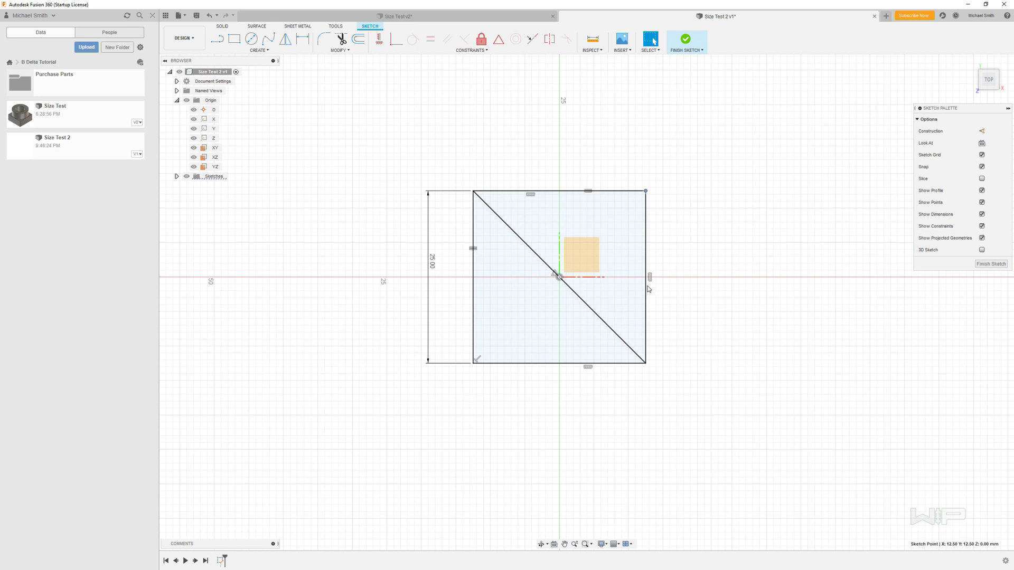
Delete the right side's vertical constraint and move the upper-right corner to test the loosened shape, then undo these changes.
left_click(650, 277)
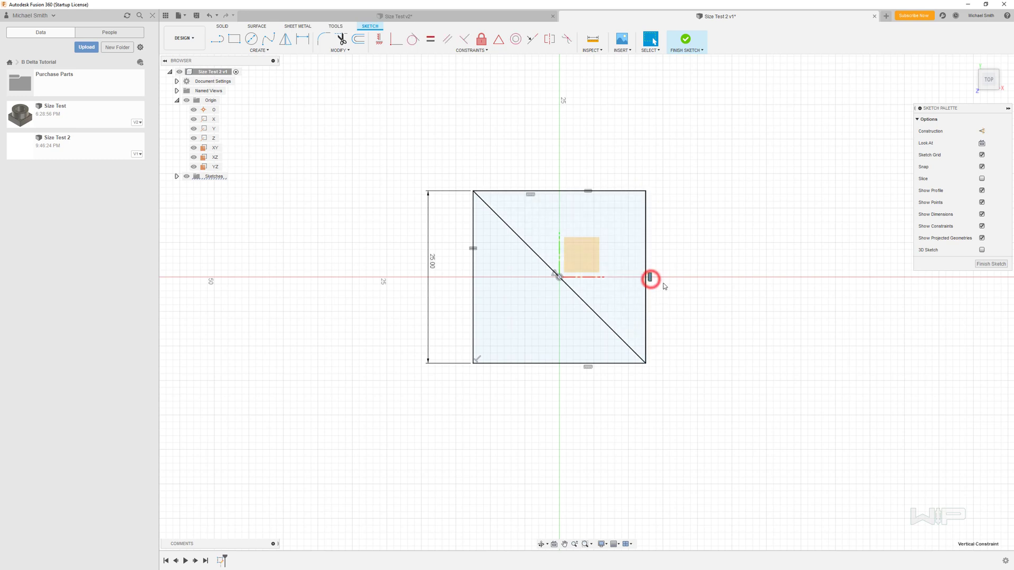
key("Delete")
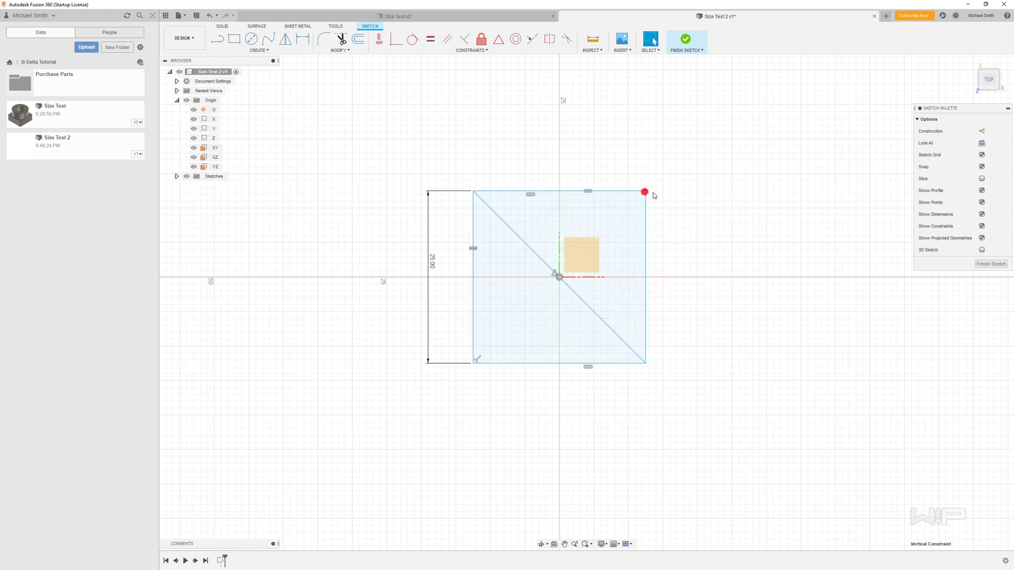
left_click_drag(654, 195, 657, 208)
left_click(663, 230)
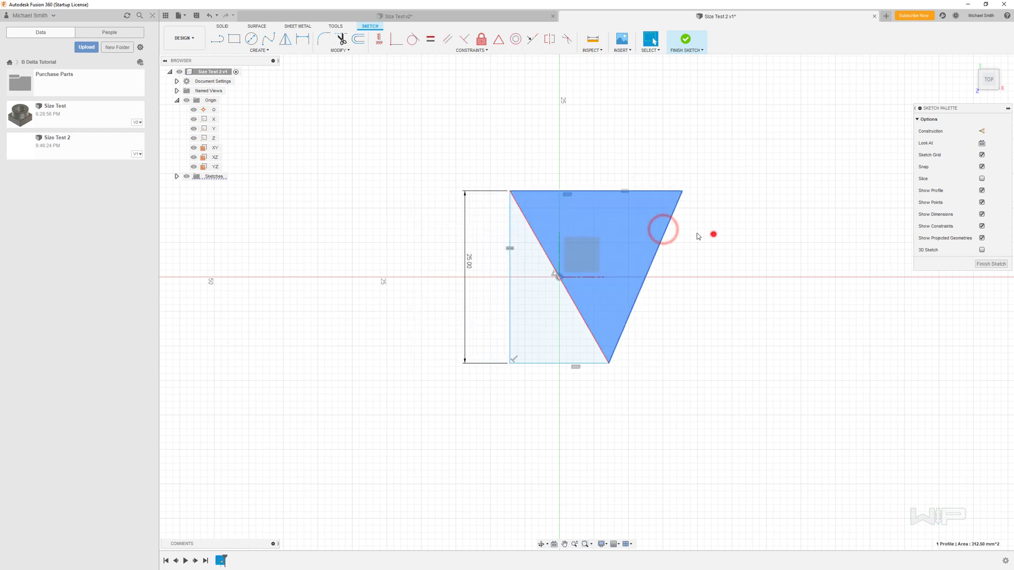
left_click(713, 233)
left_click(209, 15)
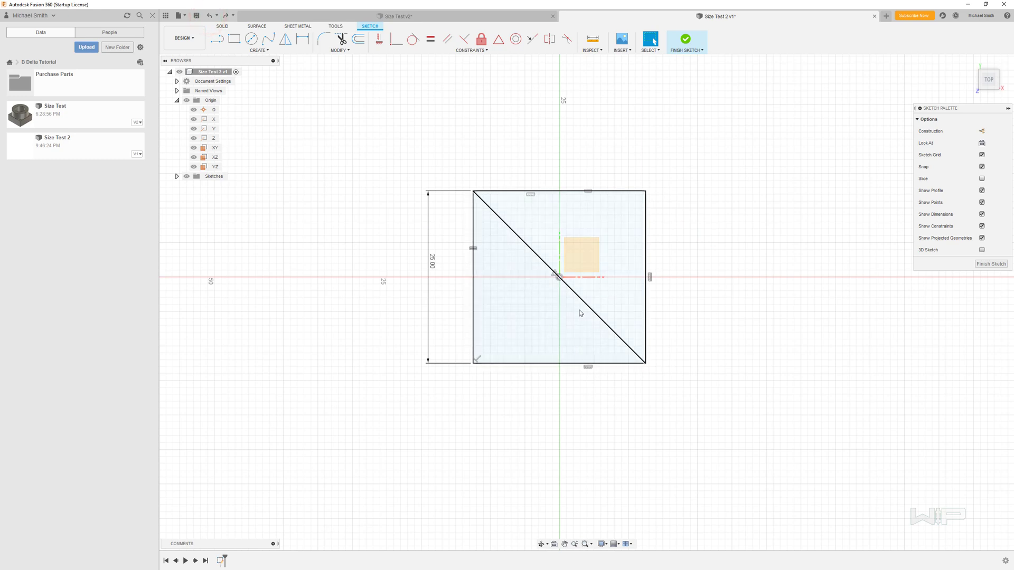
Examine the triangular profile areas into which the diagonal line divides the square.
left_click(565, 319)
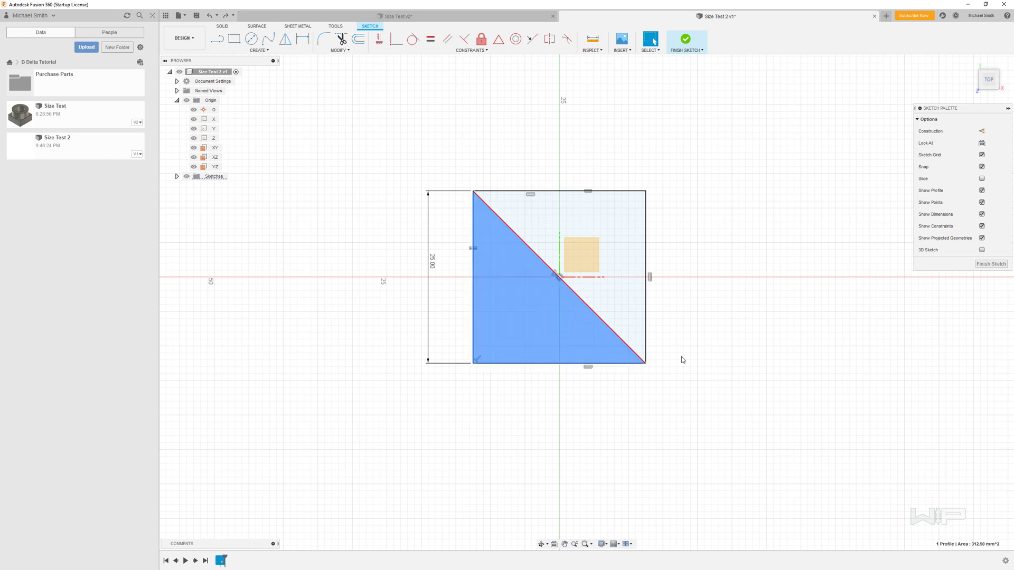
left_click(623, 316)
left_click(562, 316)
left_click(725, 368)
Convert the diagonal line to construction geometry.
left_click(601, 319)
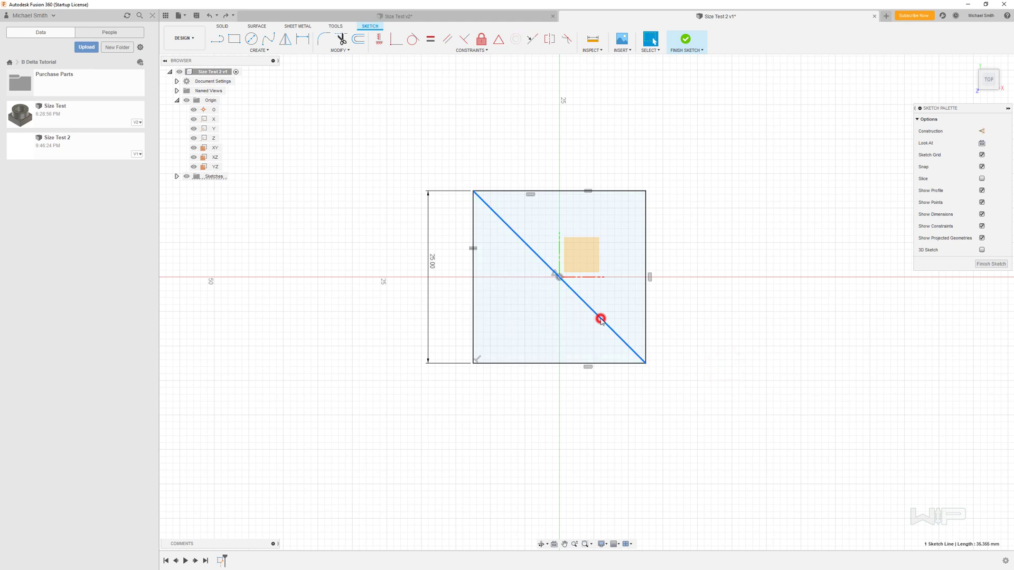
right_click(571, 290)
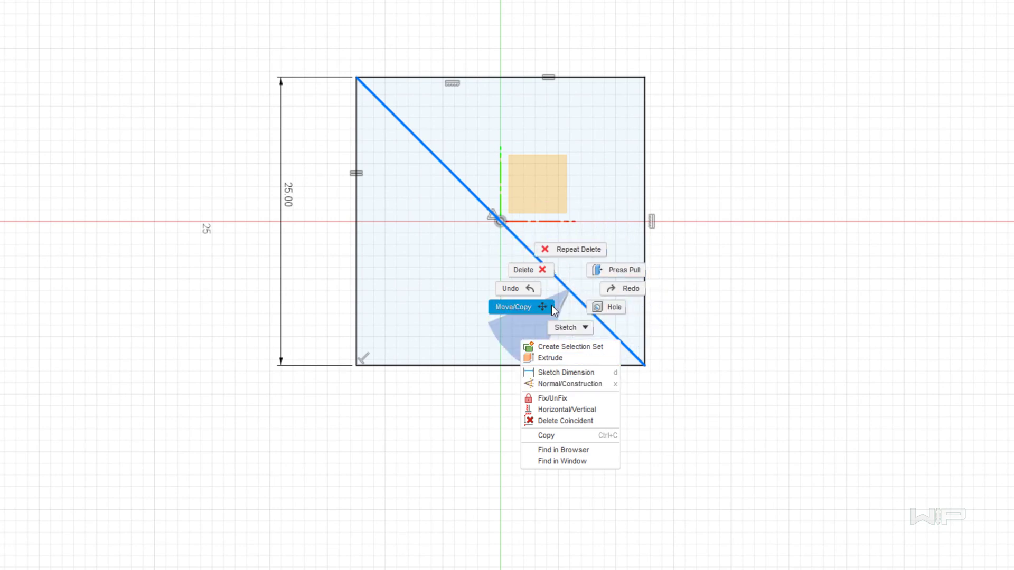
left_click(550, 386)
left_click(767, 351)
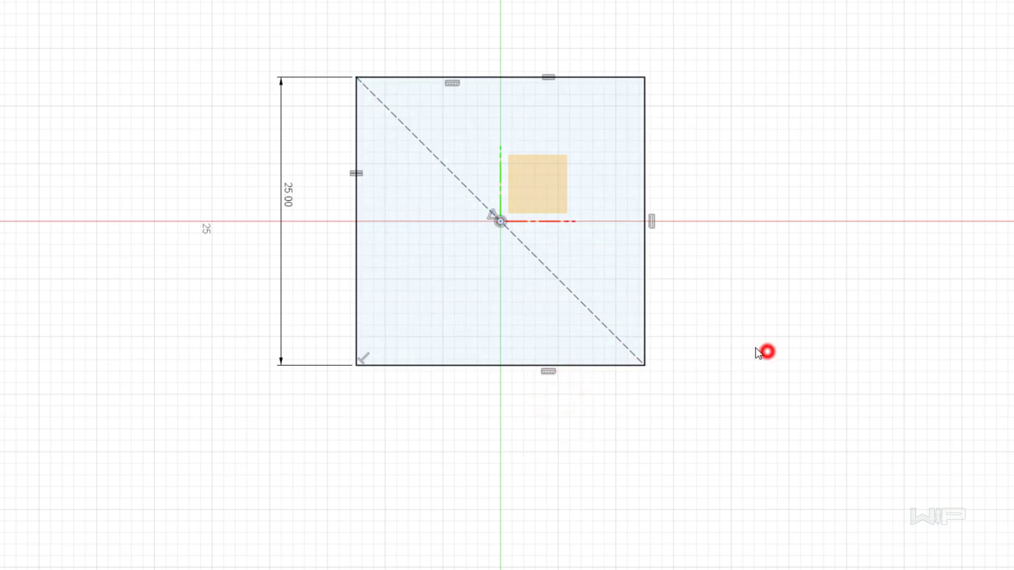
Check the construction diagonal, the square's enclosed profile and its top edge by selecting each.
left_click(580, 304)
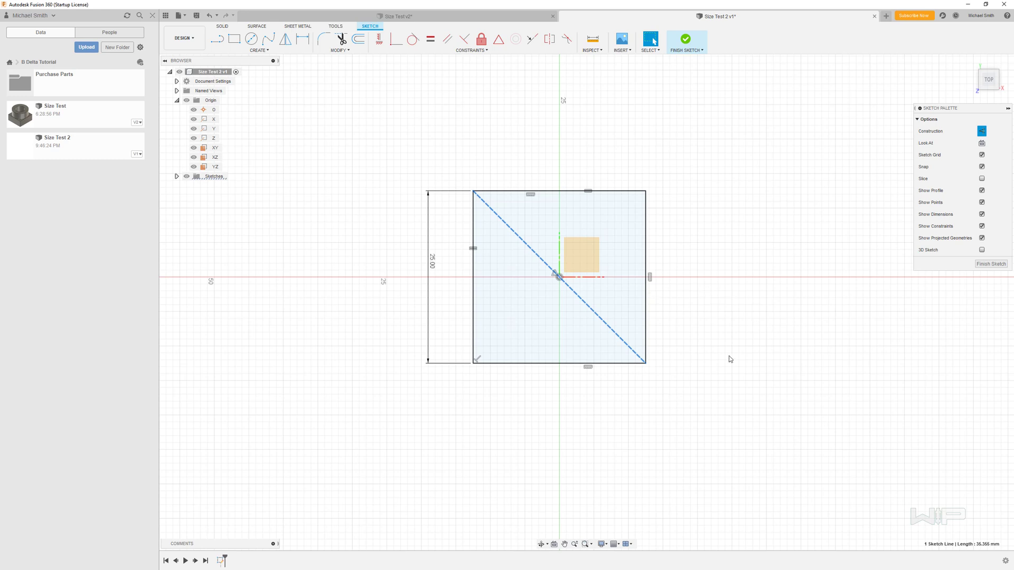
left_click(623, 220)
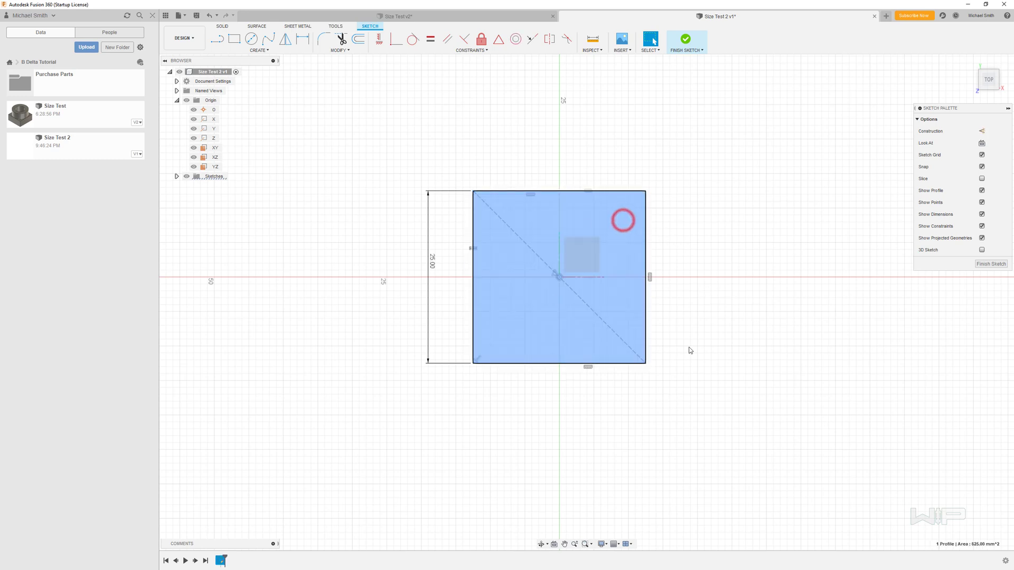
left_click(706, 331)
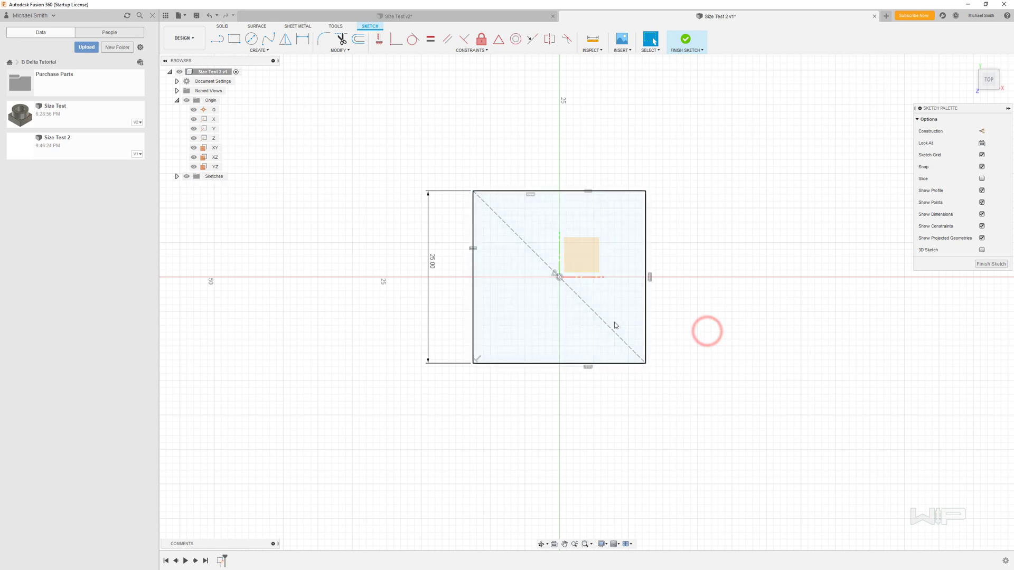
left_click(616, 314)
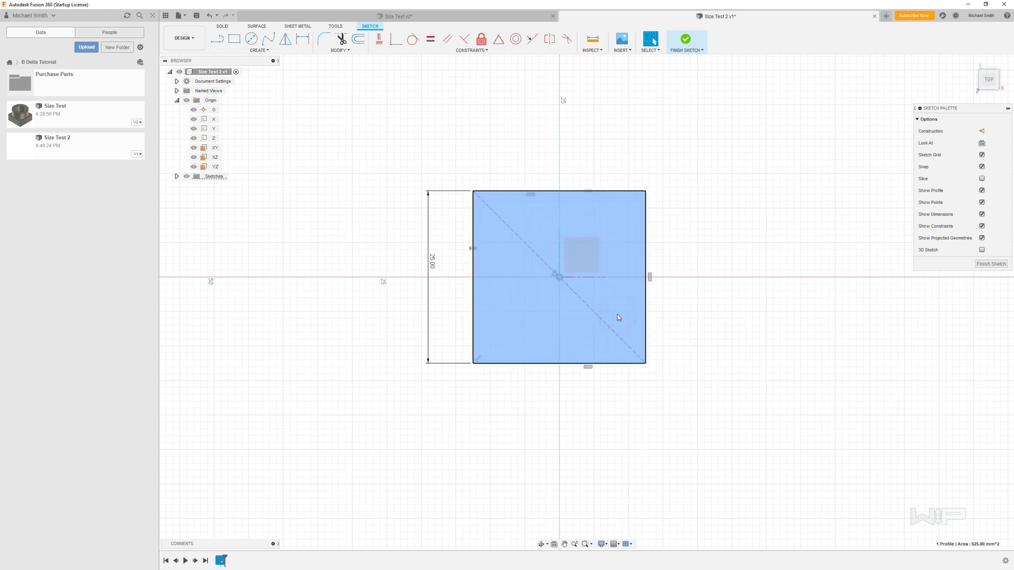
left_click(796, 217)
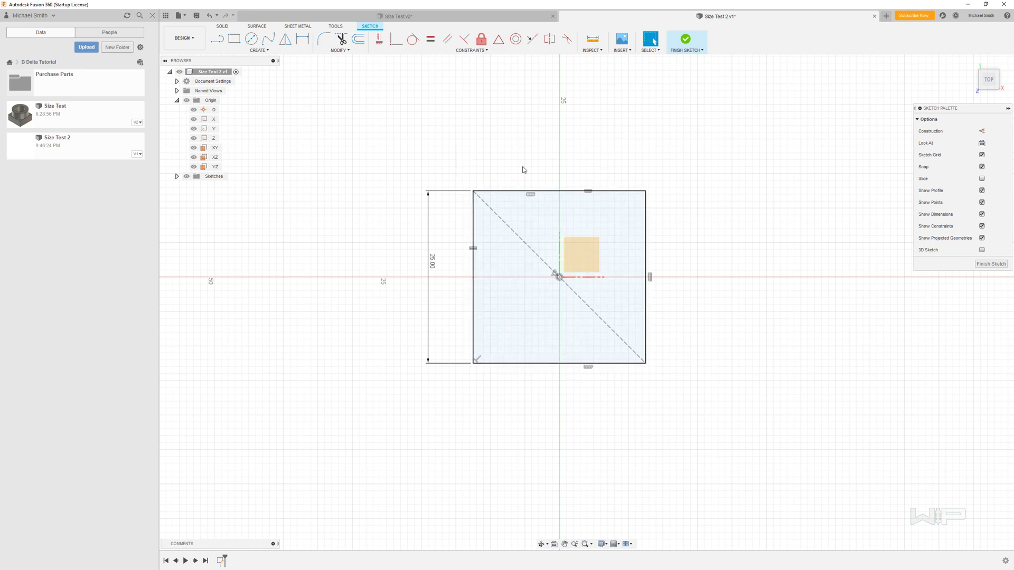
left_click(500, 191)
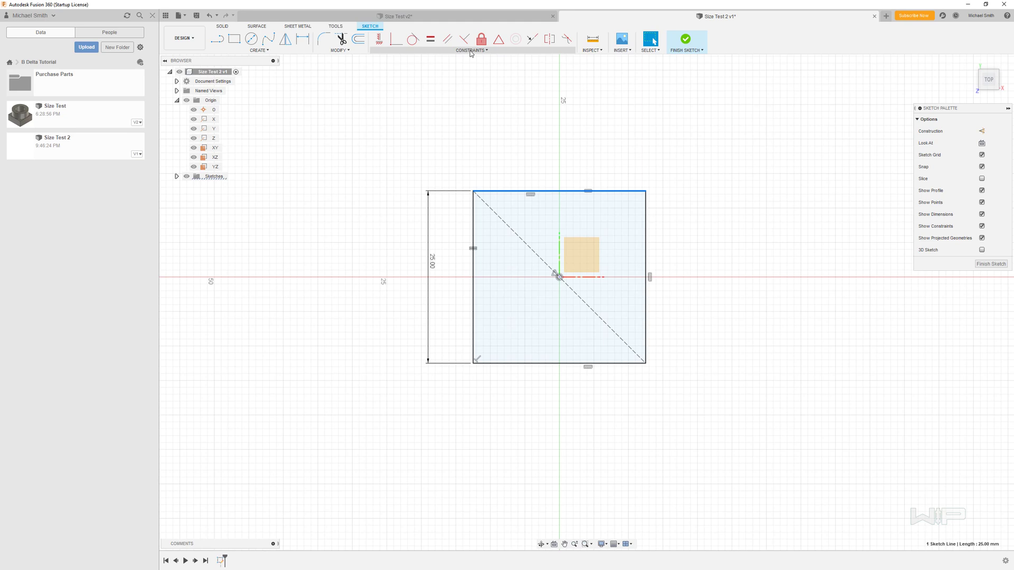
left_click(432, 131)
Sketch a 3-point arc outside the square, near its upper-right corner.
left_click(271, 52)
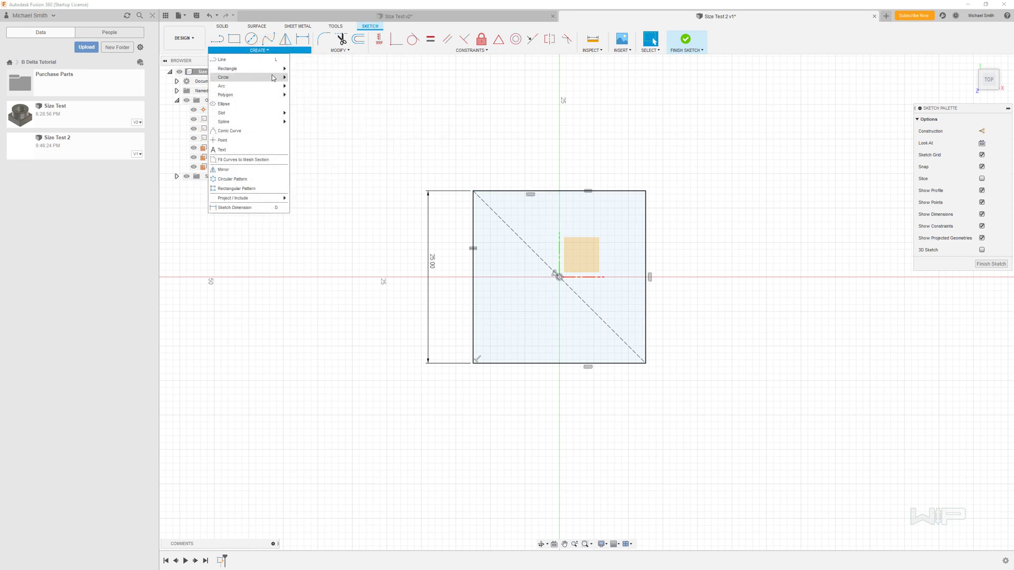
mouse_move(272, 73)
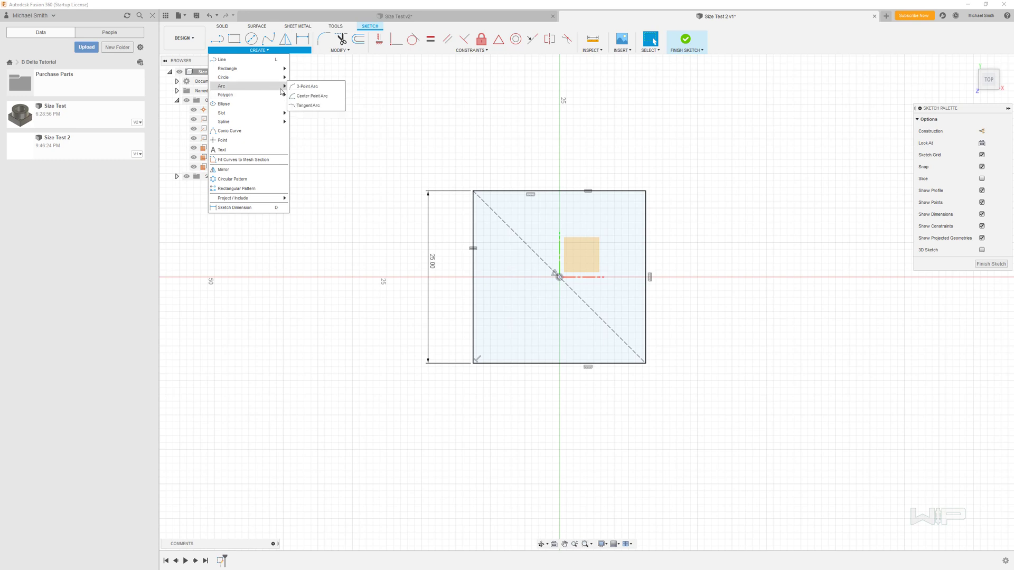
left_click(315, 87)
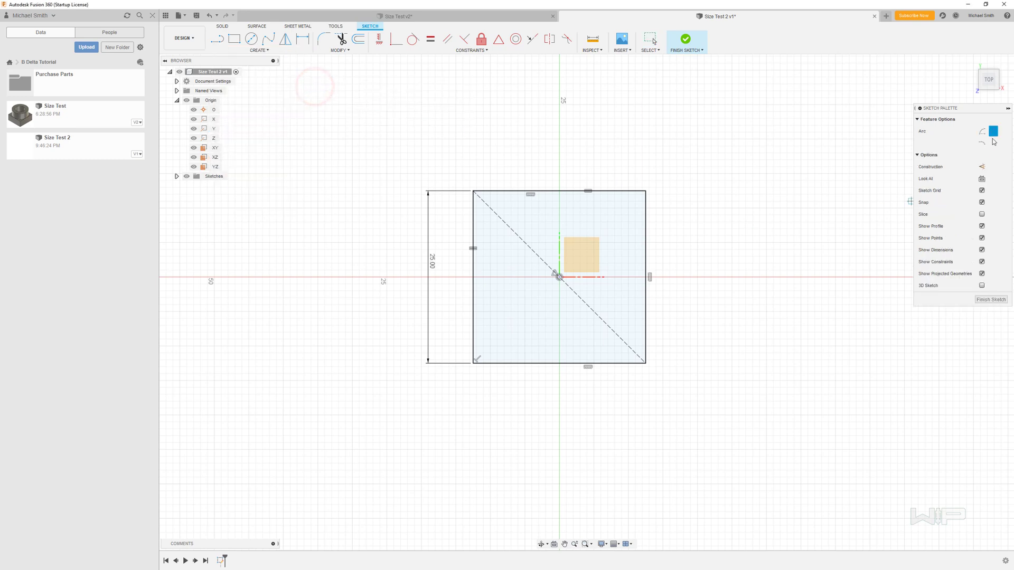
left_click(957, 111)
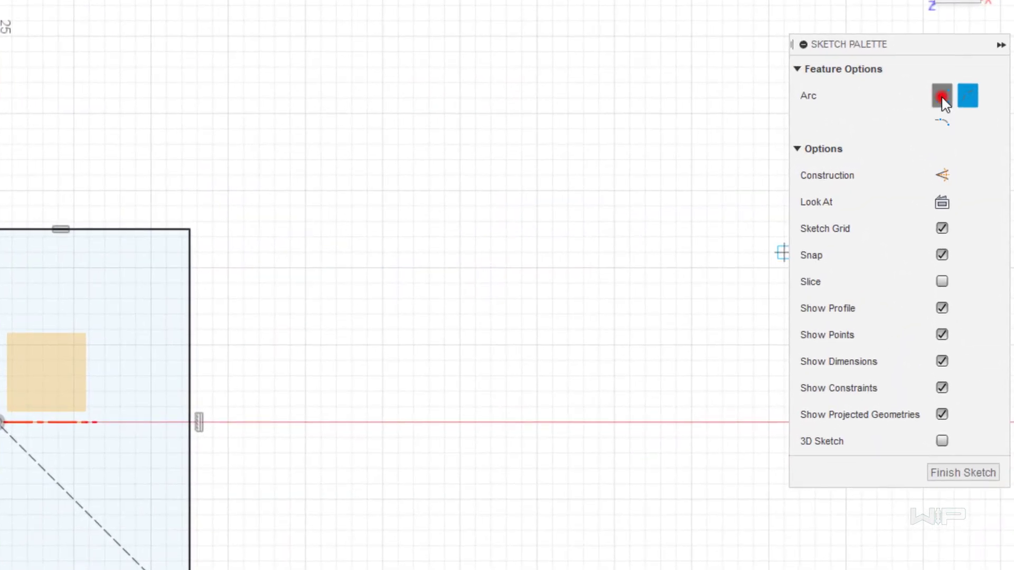
left_click(967, 96)
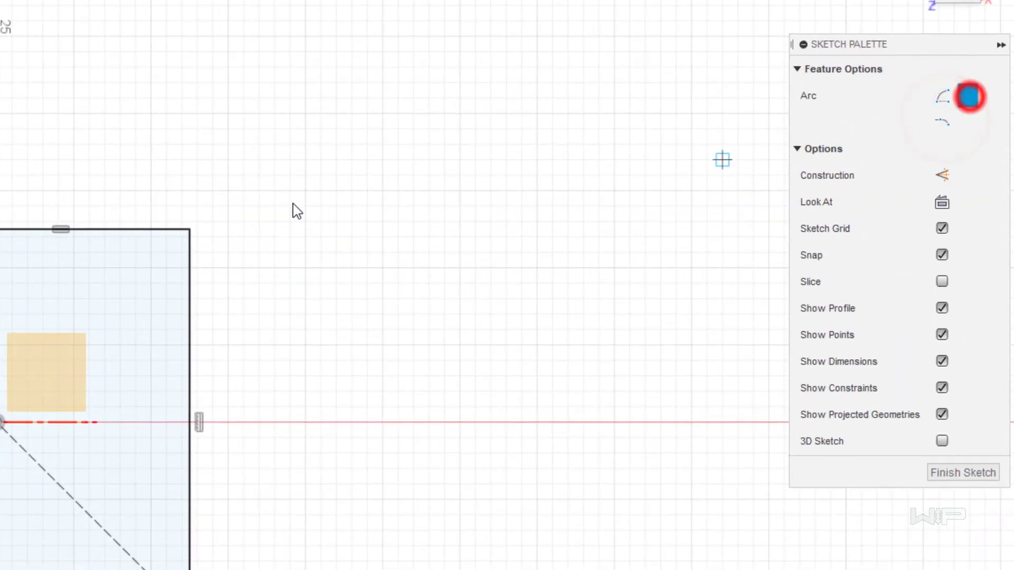
left_click(228, 128)
left_click(475, 362)
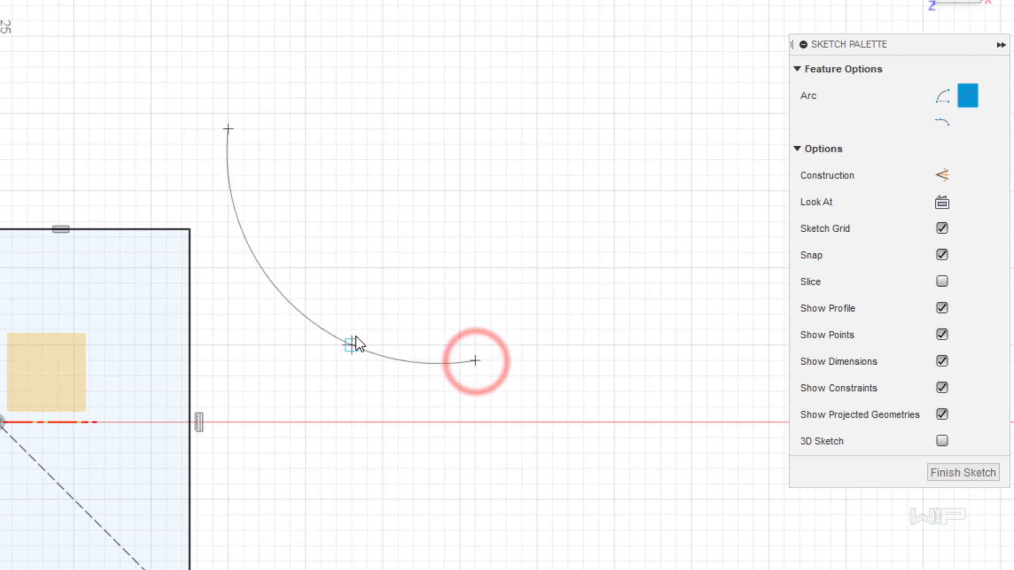
left_click(317, 345)
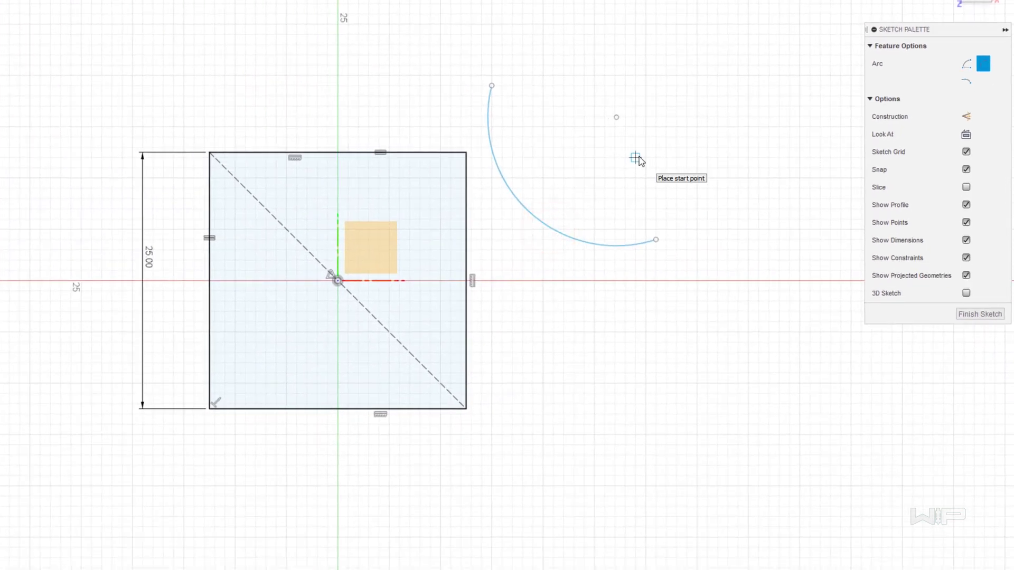
key("Escape")
Attach the arc's center to the square's upper-right corner and reshape it by its endpoints as a test, then delete the arc.
left_click_drag(616, 117, 466, 153)
left_click_drag(508, 274, 416, 45)
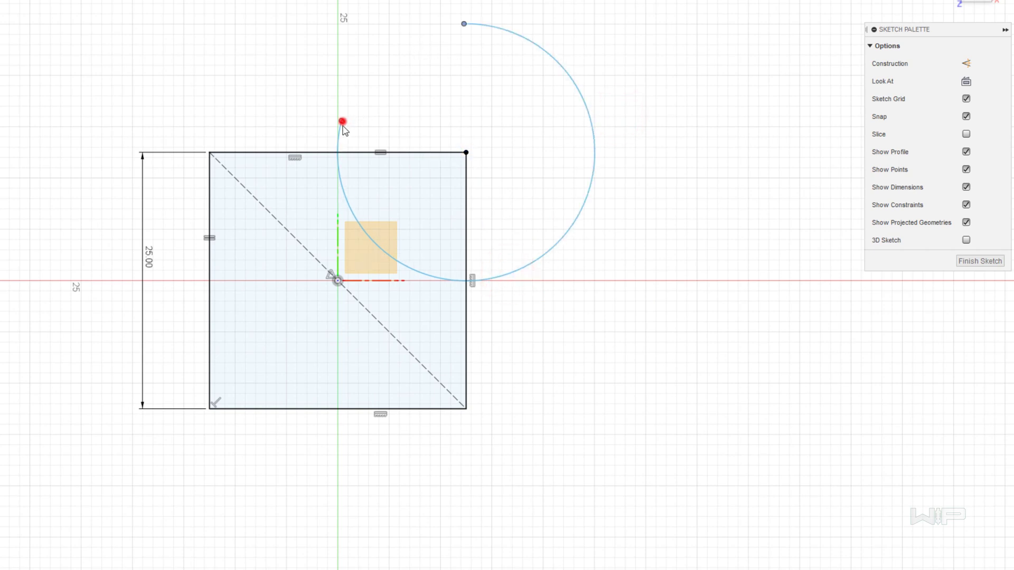
left_click_drag(342, 126, 614, 196)
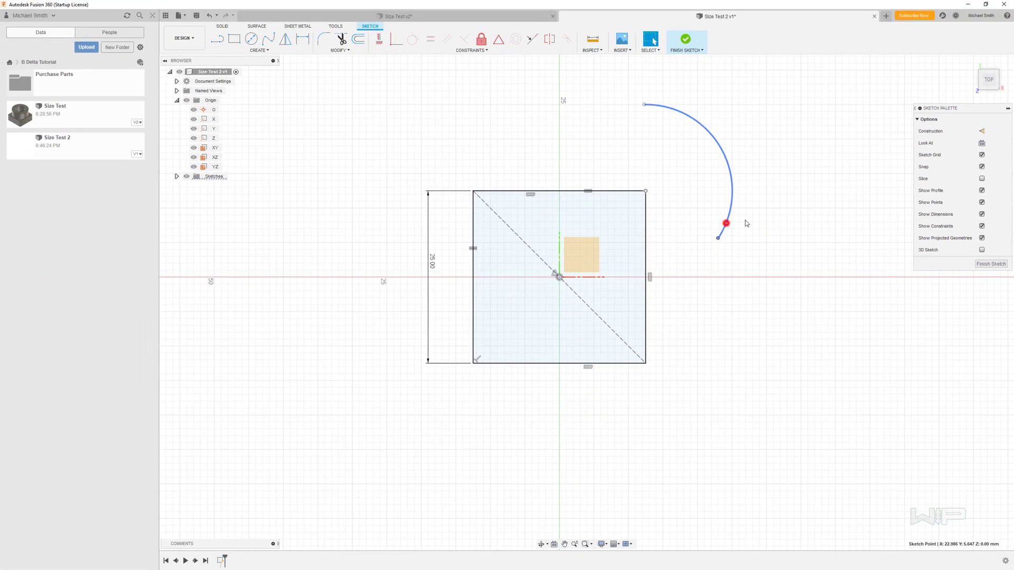
left_click_drag(745, 220, 733, 211)
key("Delete")
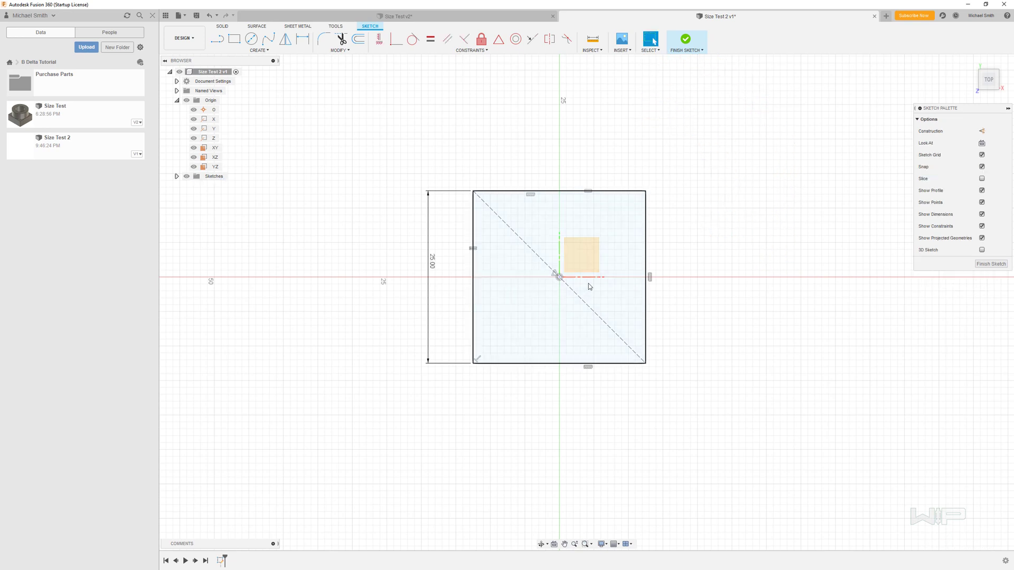
Finish the base sketch and extrude the square profile 10 mm upward as a new body.
left_click(433, 264)
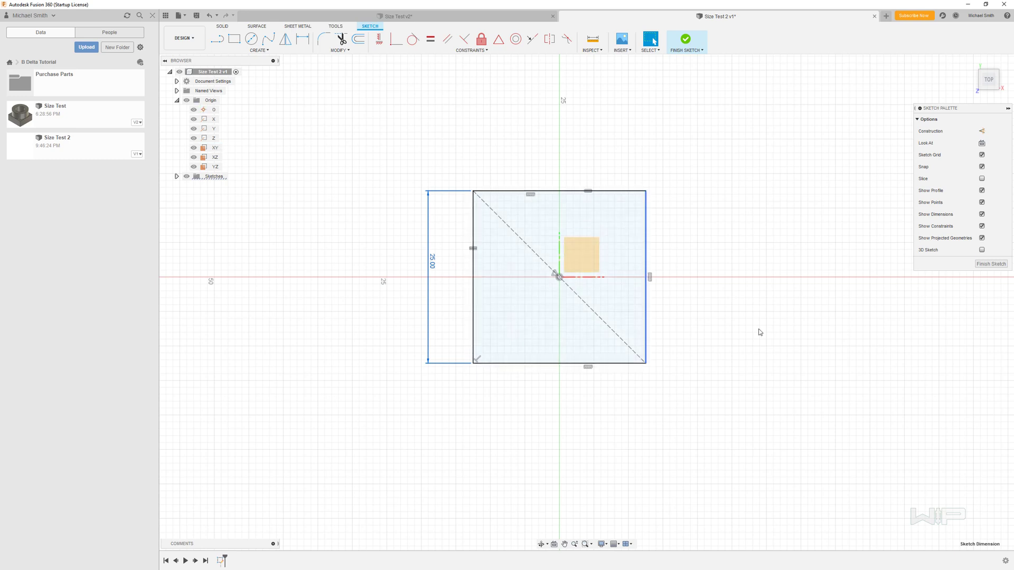
left_click(685, 40)
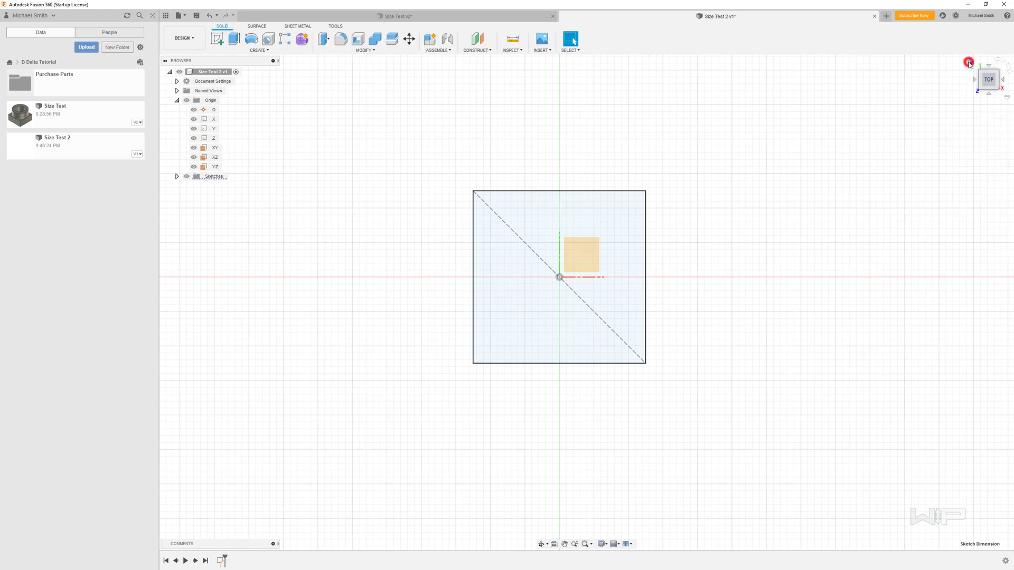
left_click(970, 62)
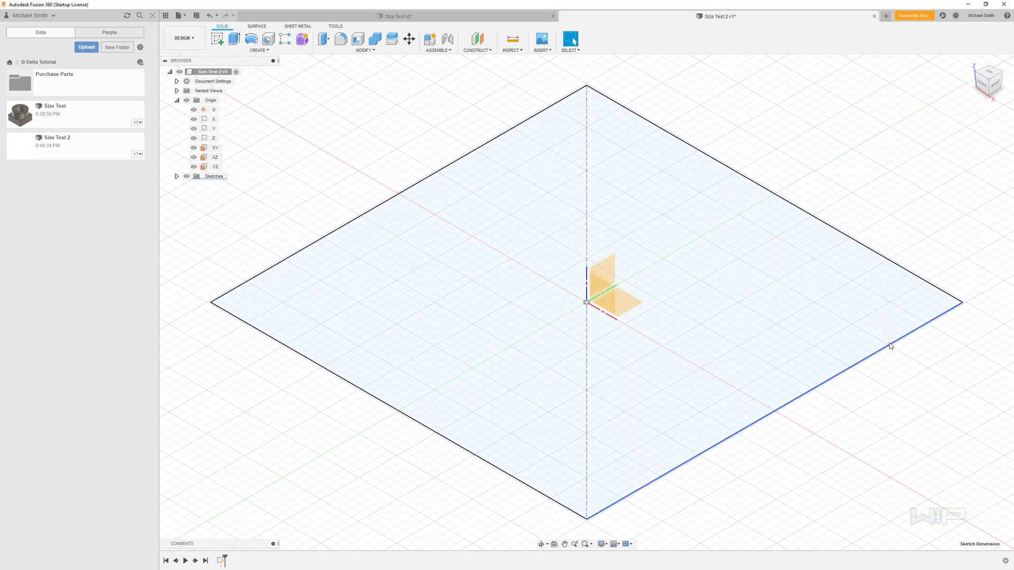
left_click(234, 39)
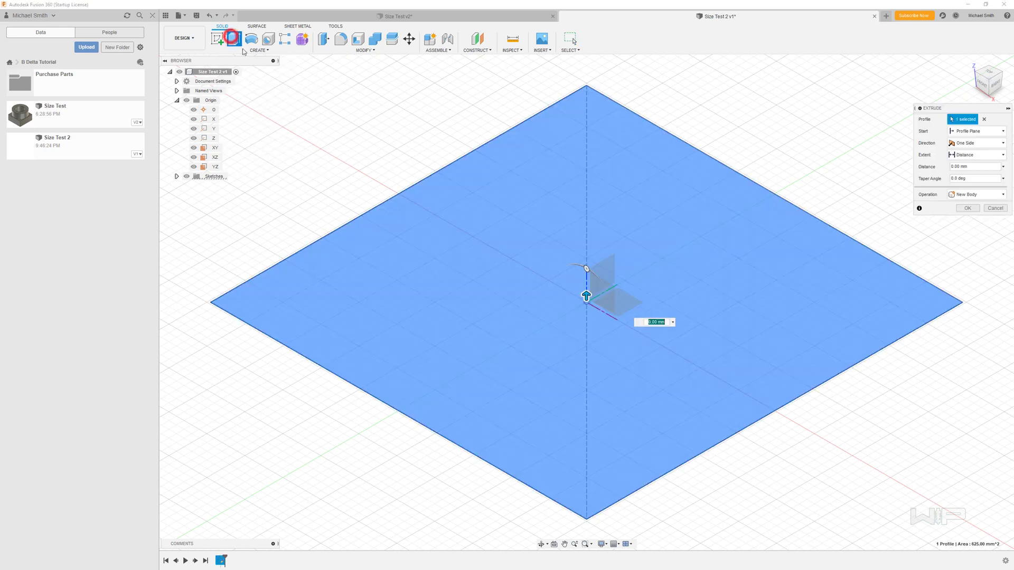
left_click_drag(586, 301, 576, 161)
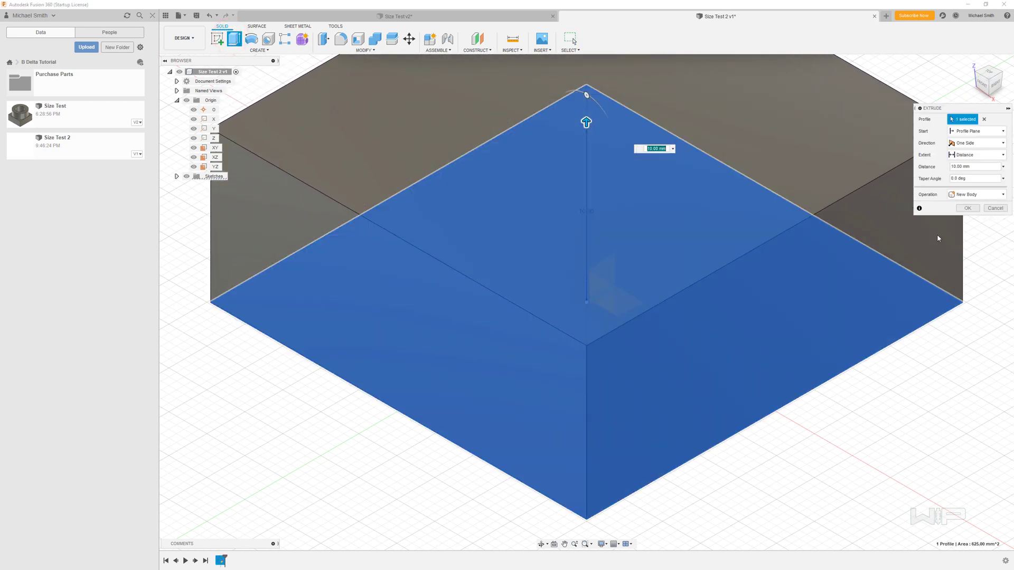